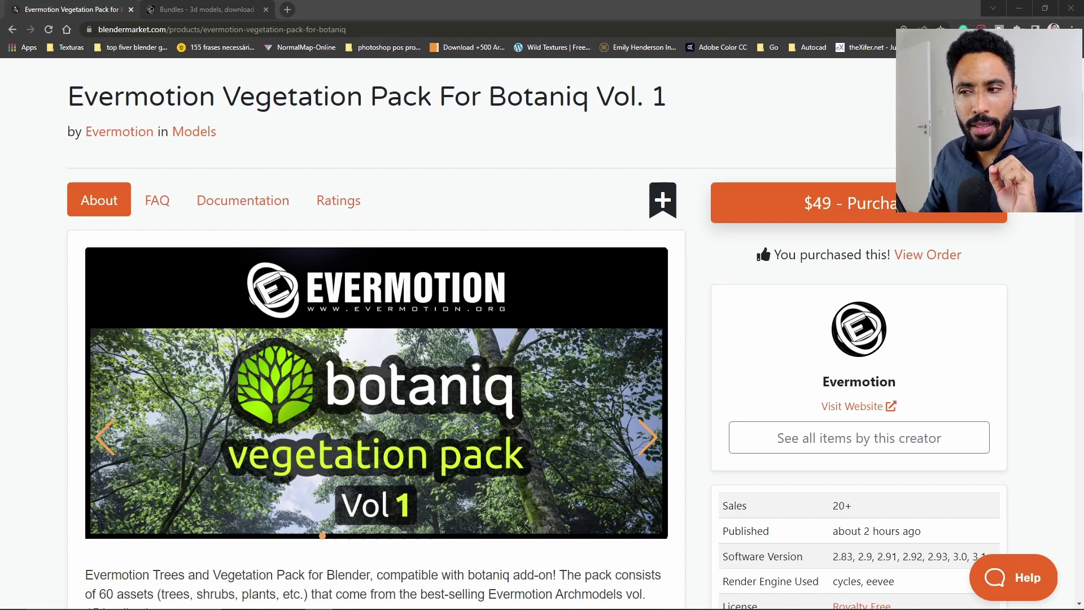
Step: Switch to the second browser tab showing Evermotion's Bundles shop page
click(200, 7)
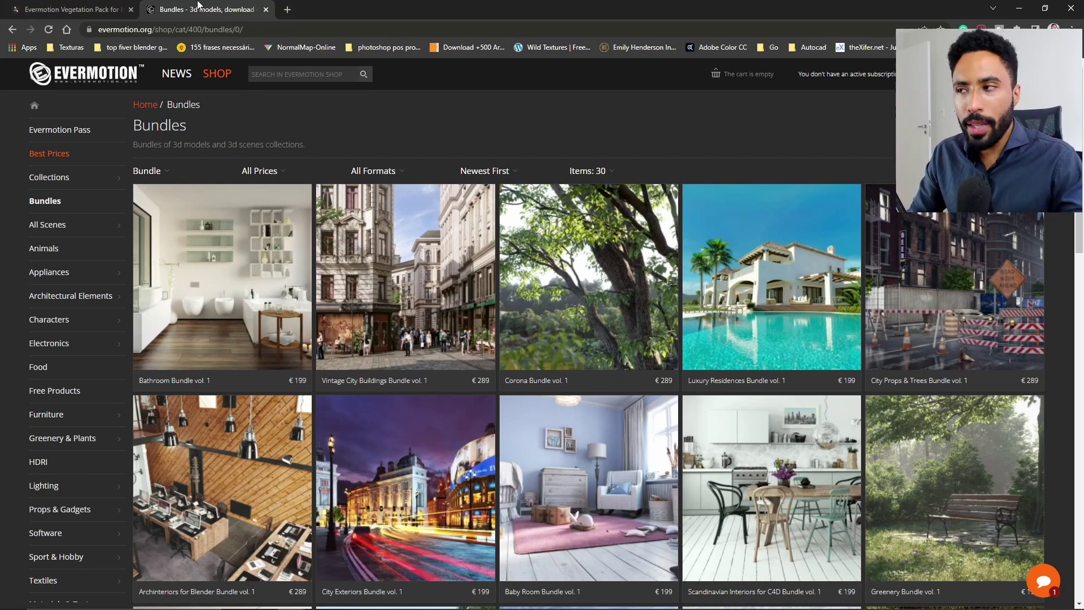
Step: Scroll through the Evermotion bundle listings, then return to the Vegetation Pack For Botaniq Vol. 1 page
click(86, 6)
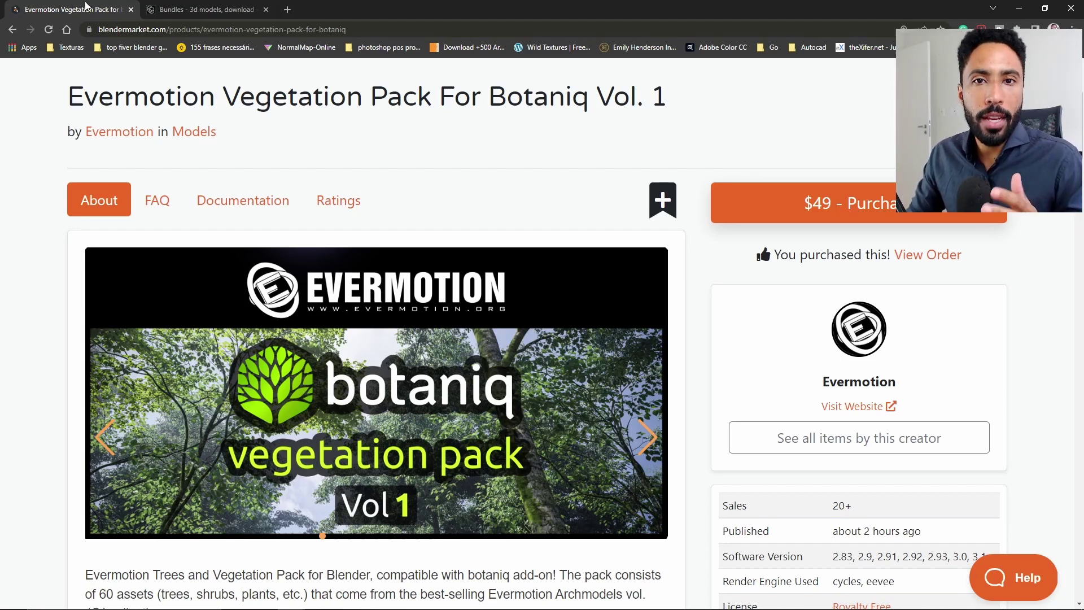
click(197, 9)
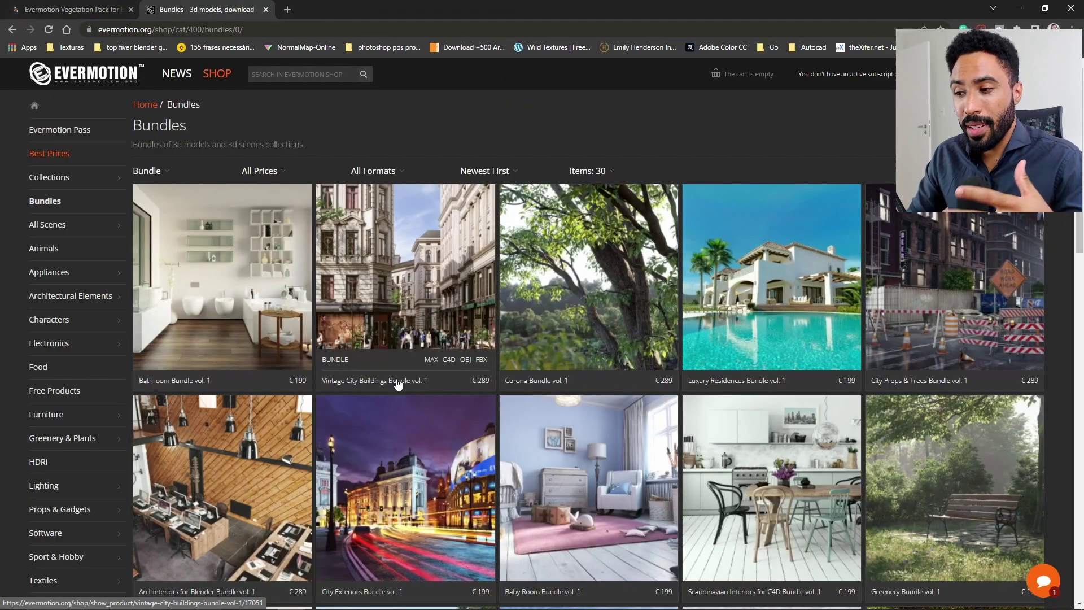
scroll(399, 384, down, 6)
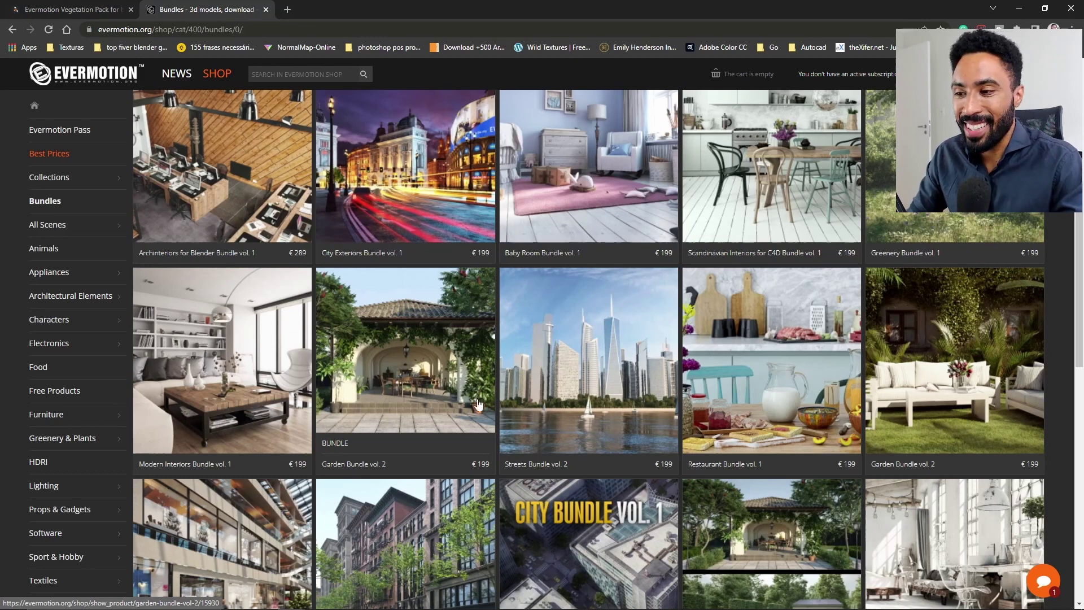
scroll(480, 356, down, 2)
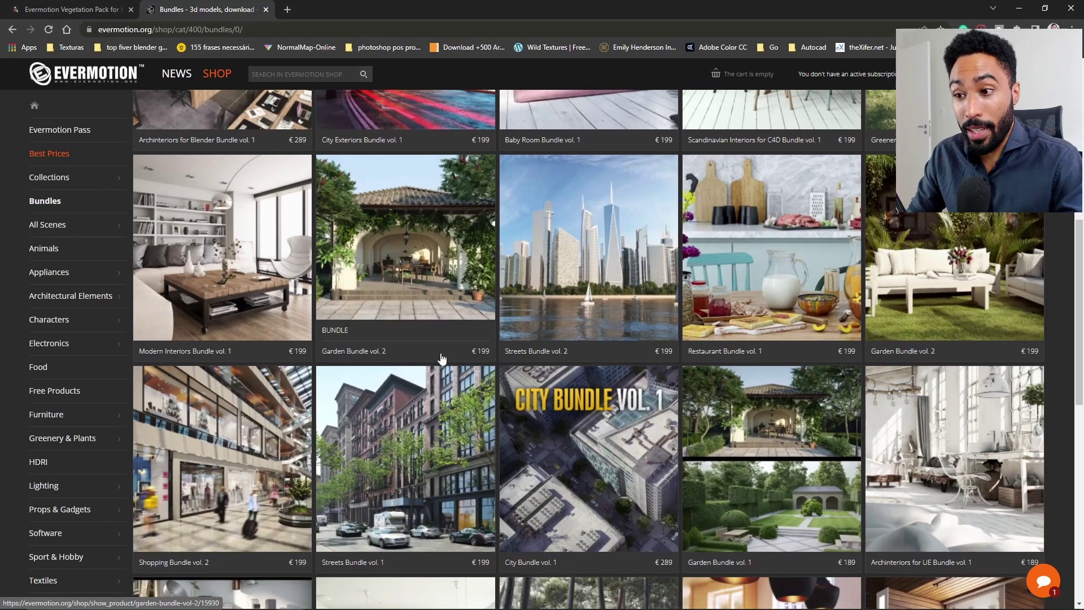
click(79, 9)
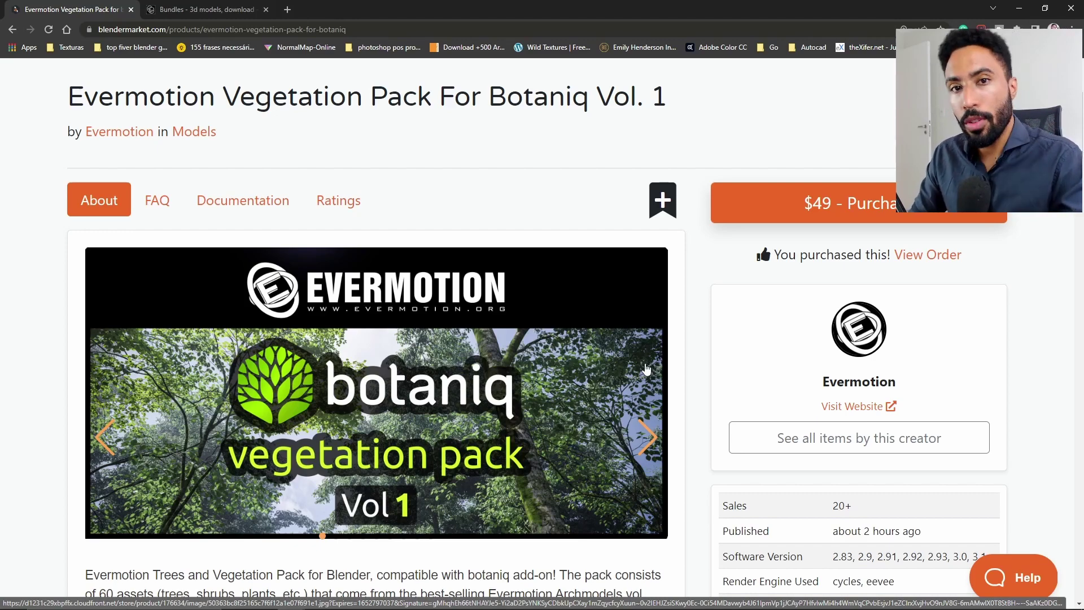
Step: In Blender, open Preferences on the Add-ons list and center the window
key(alt+Tab)
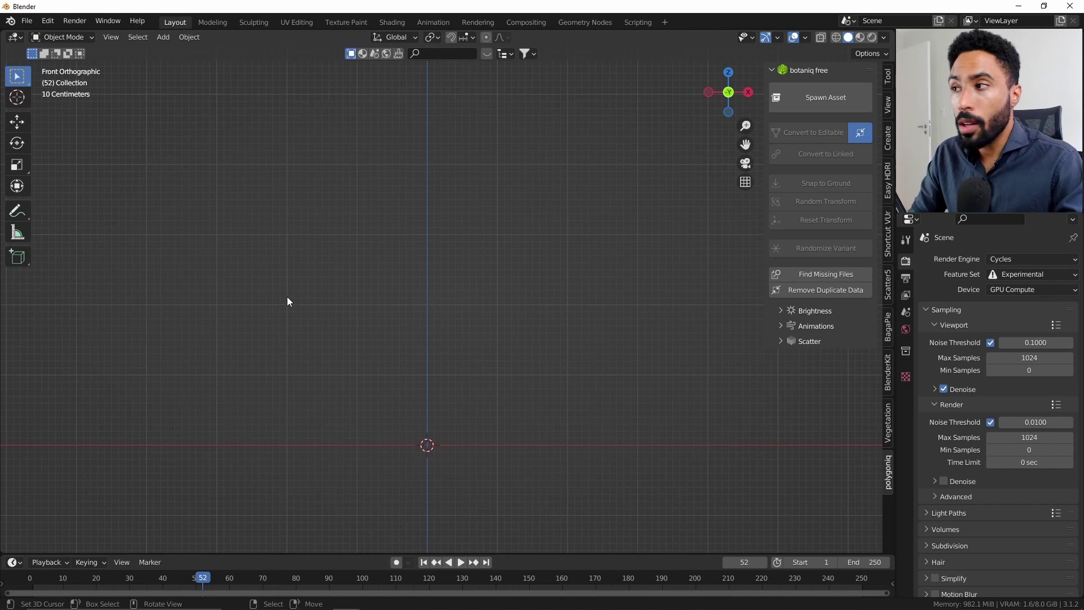
click(51, 24)
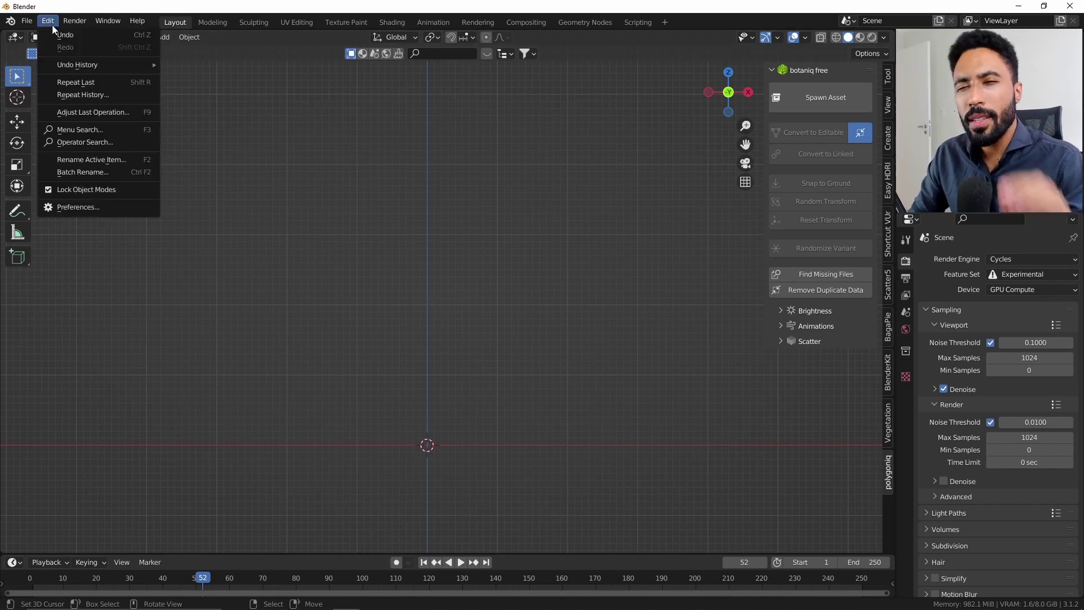
click(72, 204)
drag(164, 27, 364, 48)
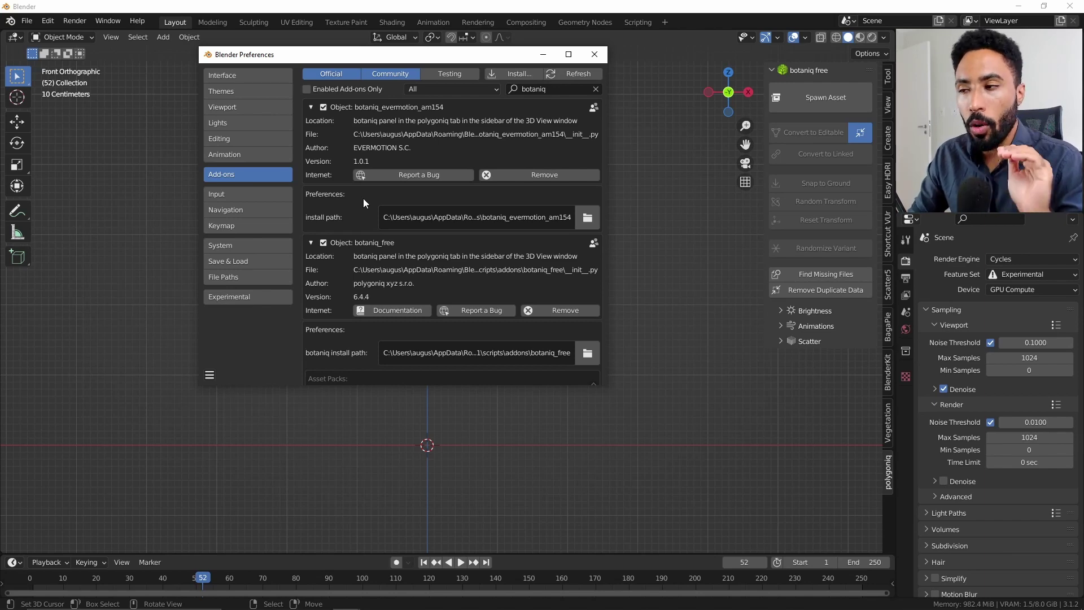
Step: Disable botaniq_evermotion_am154 while leaving botaniq_free enabled
click(322, 107)
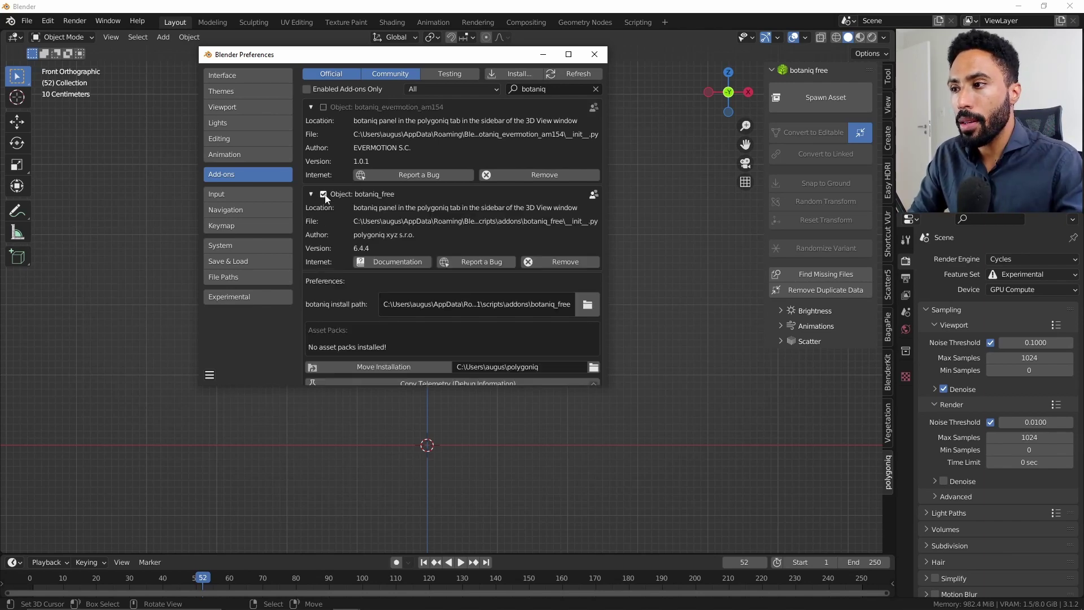
click(323, 194)
click(323, 194)
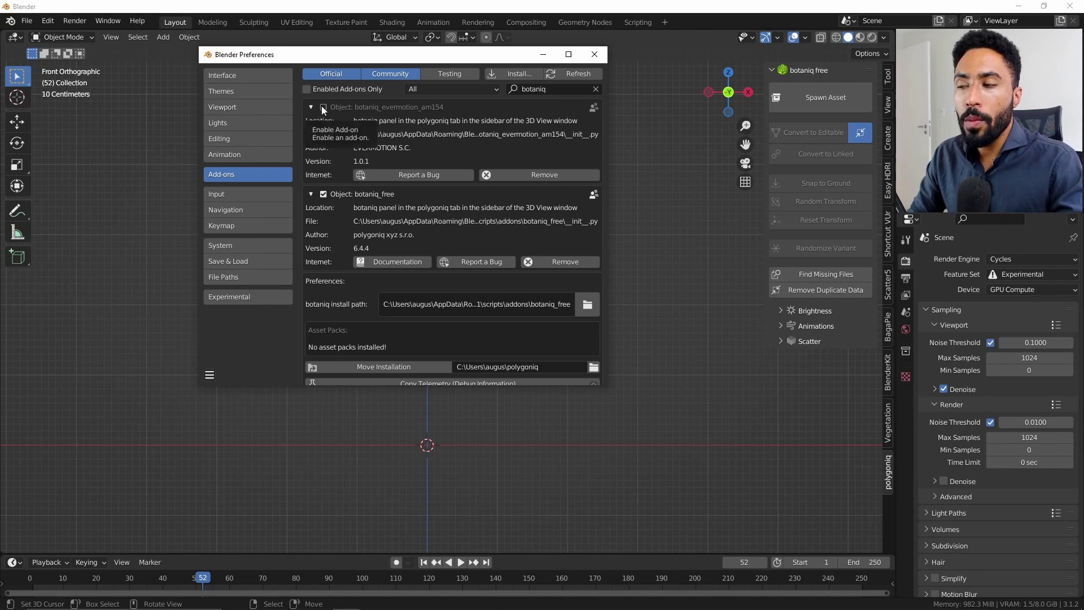
Step: Install botaniq_evermotion_am154-1.0.1.zip, enable it, and confirm it appears under botaniq's Asset Packs
click(521, 74)
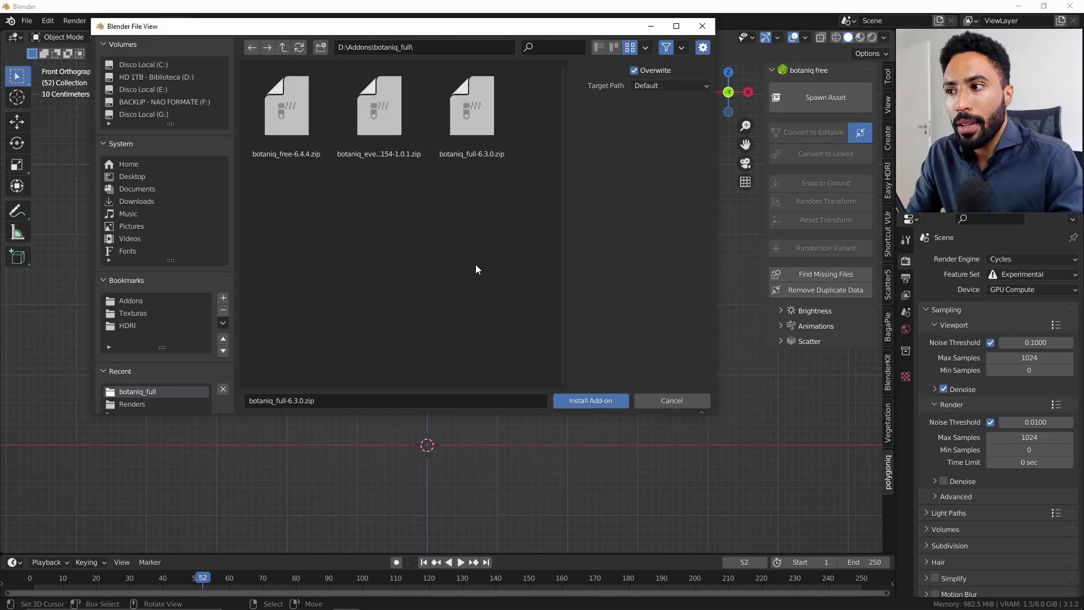
click(298, 125)
click(409, 141)
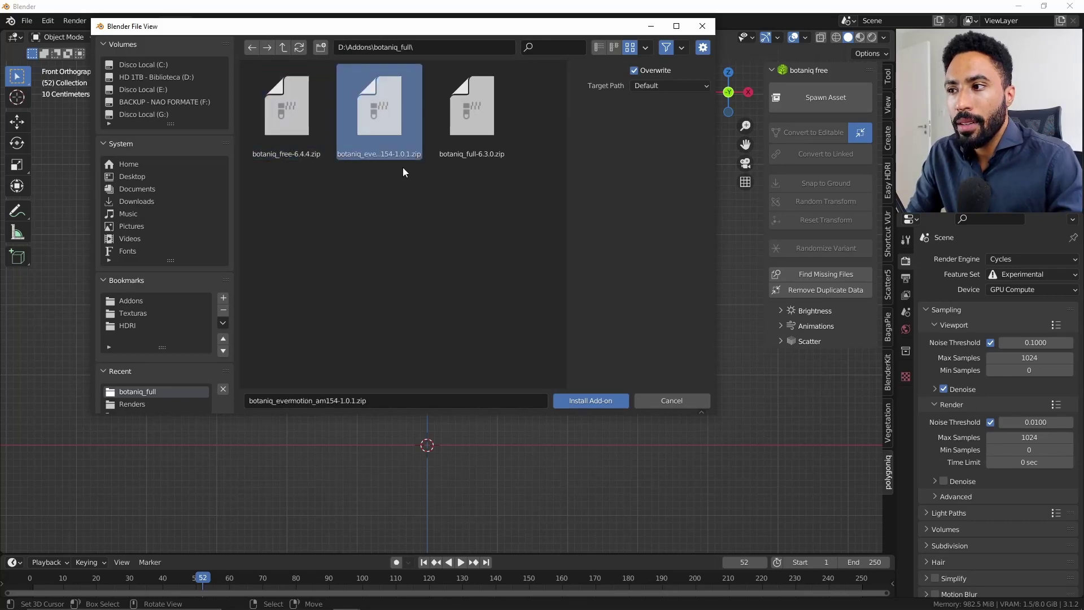
click(603, 401)
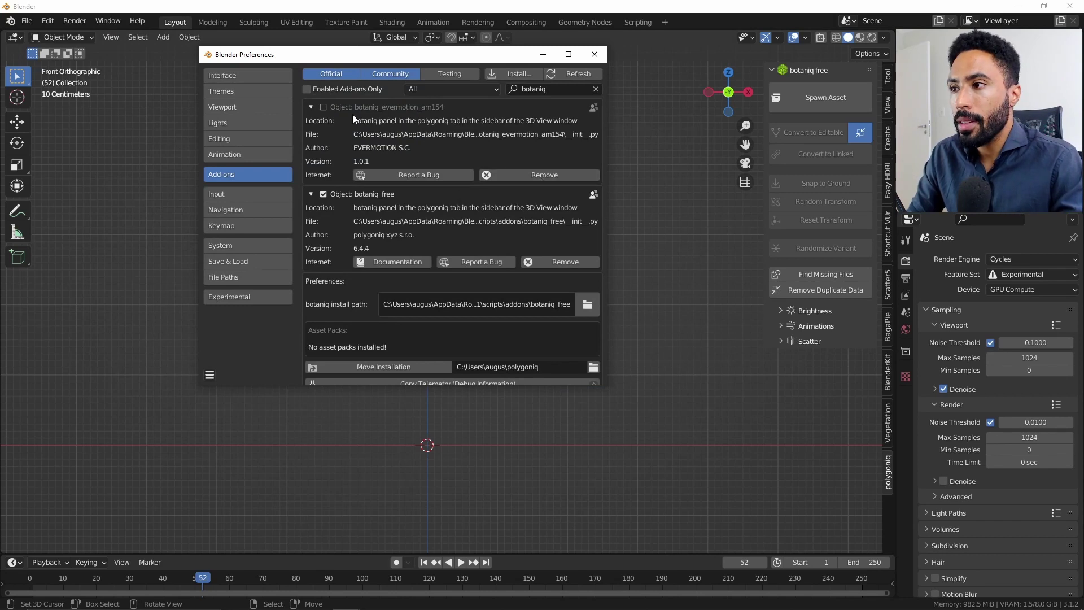
click(322, 107)
scroll(350, 226, down, 4)
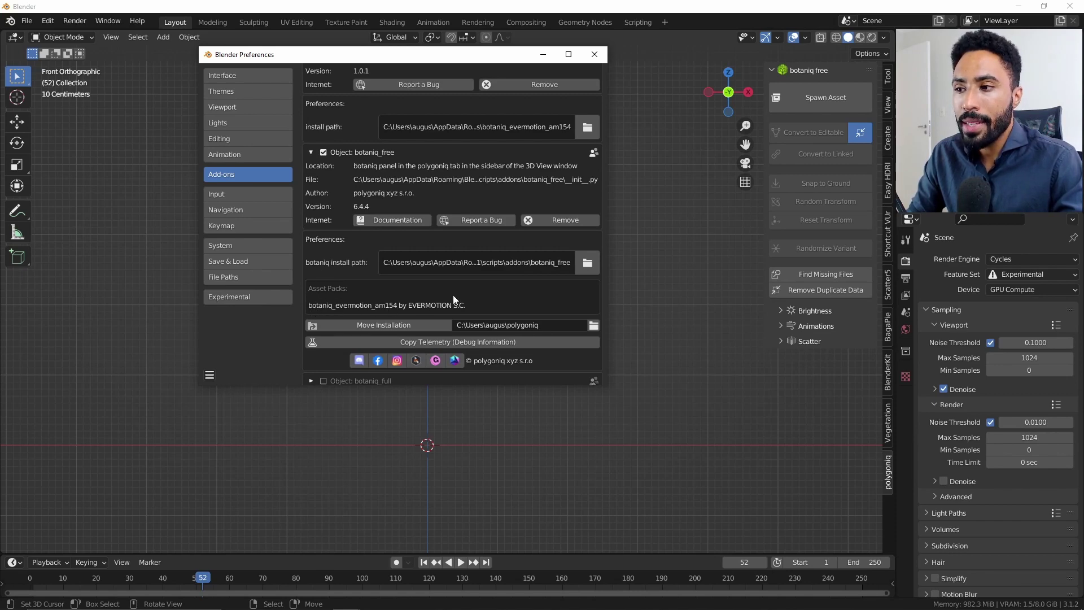
Step: Spawn the botaniq deciduous Apple tree and move it to the left
click(594, 55)
click(810, 107)
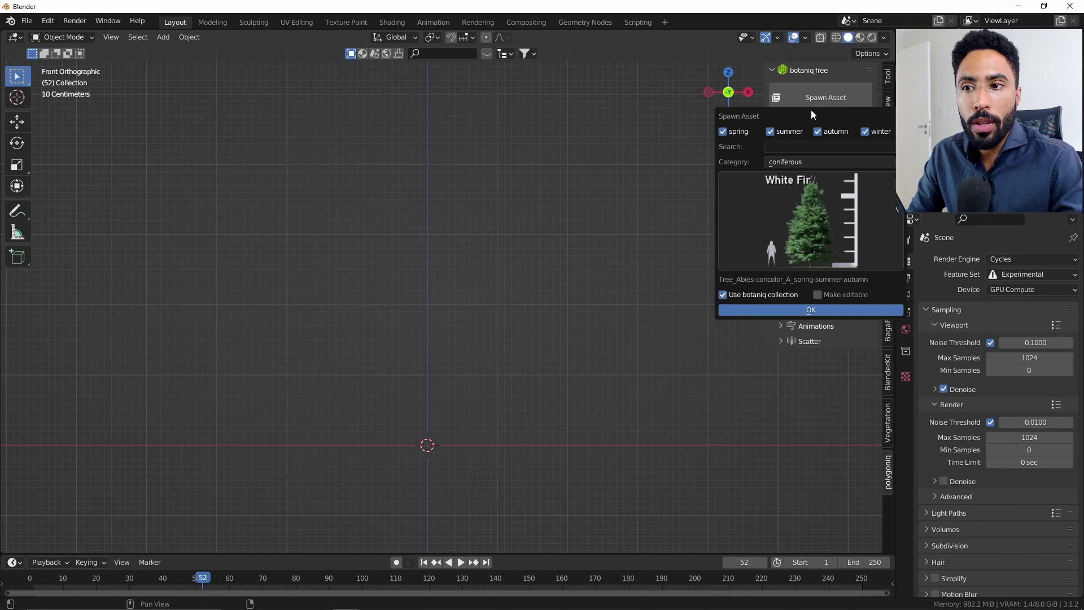
click(813, 218)
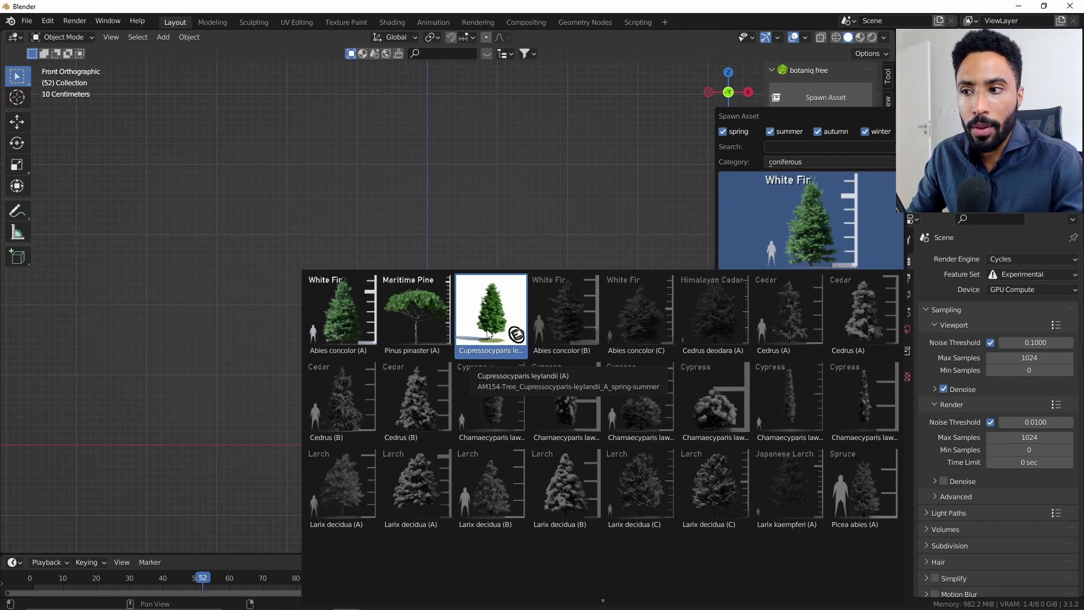
click(800, 162)
click(799, 190)
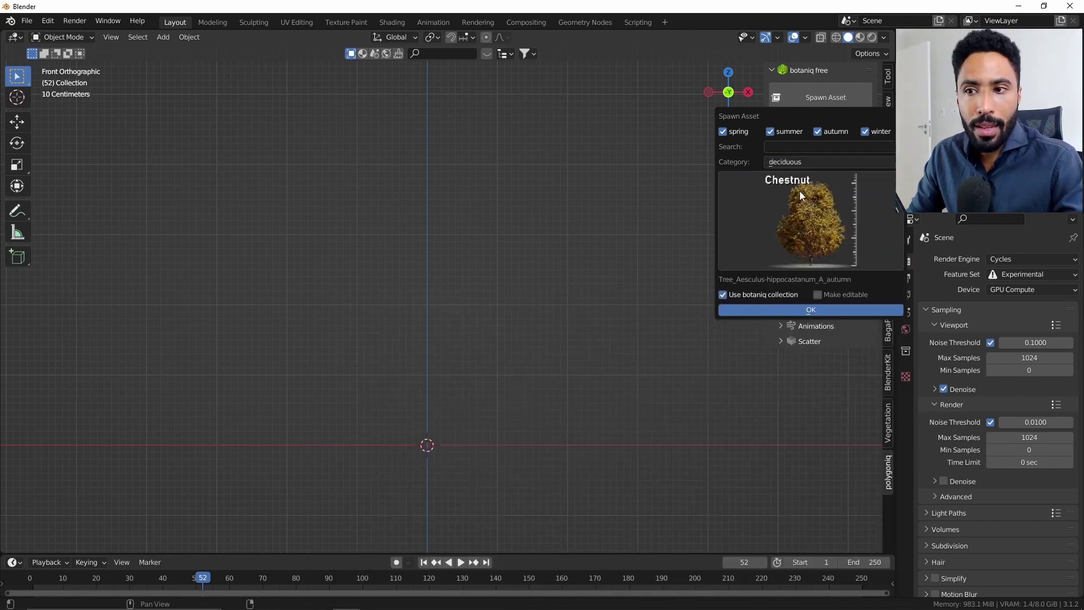
click(799, 191)
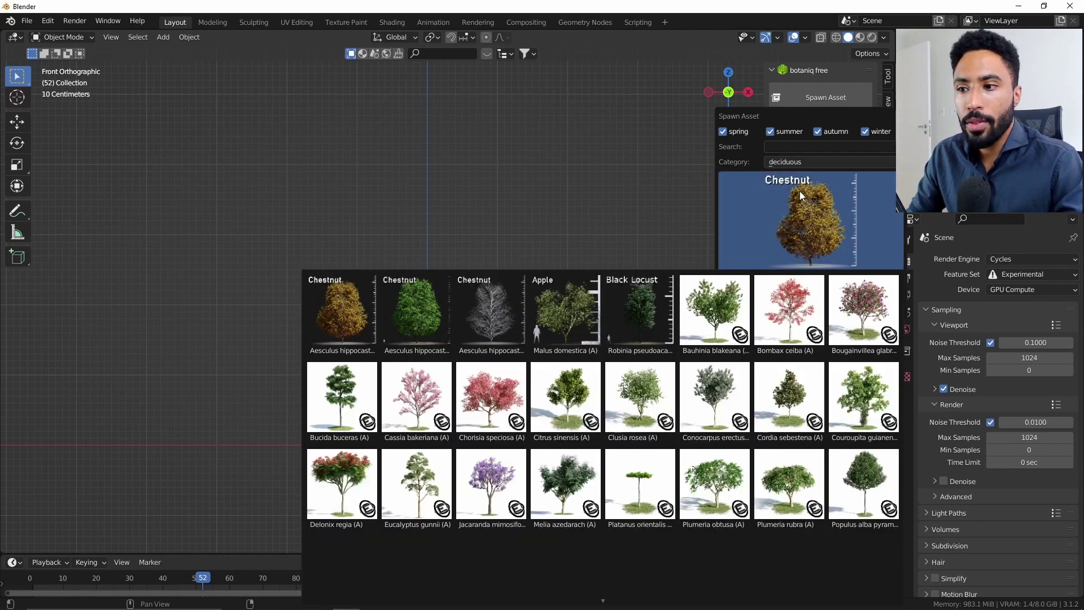
click(564, 300)
click(798, 311)
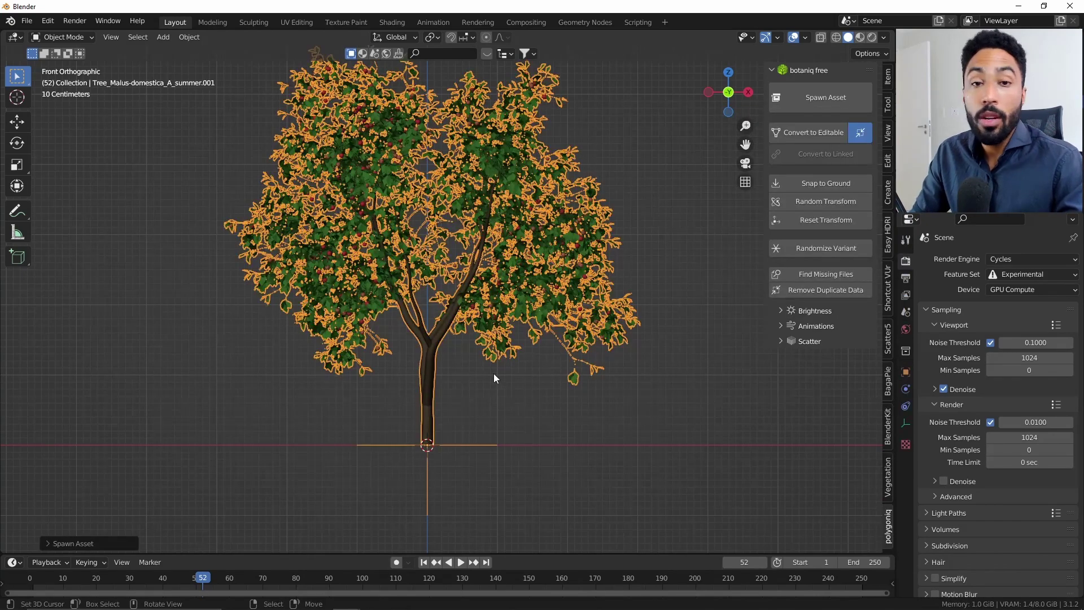
key(g)
click(245, 369)
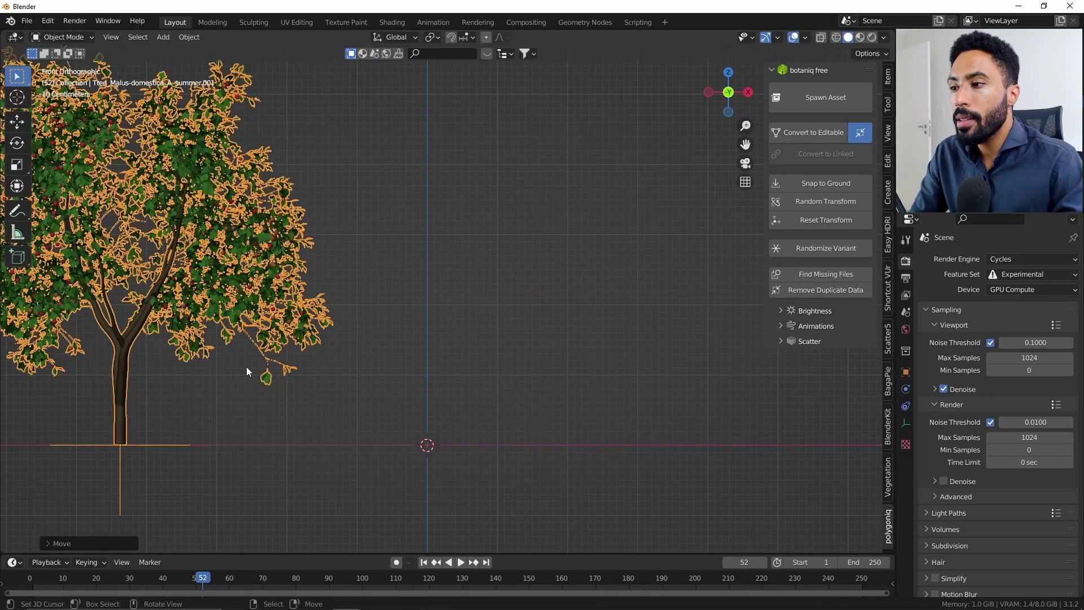
Step: Spawn the Evermotion Bauhinia blakeana tree to the right and frame both trees
click(821, 102)
click(825, 95)
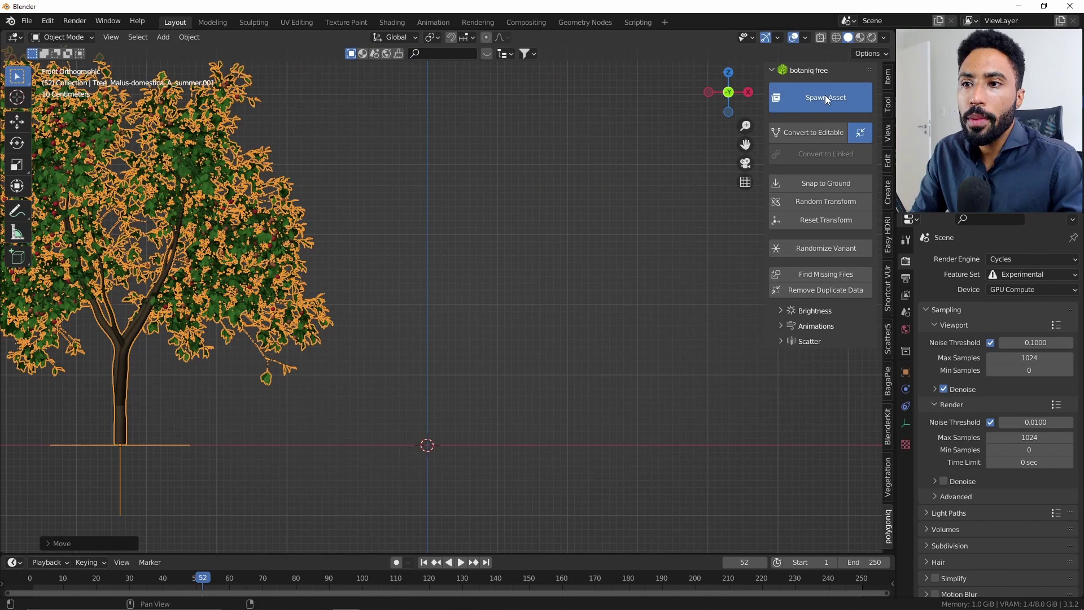
click(826, 203)
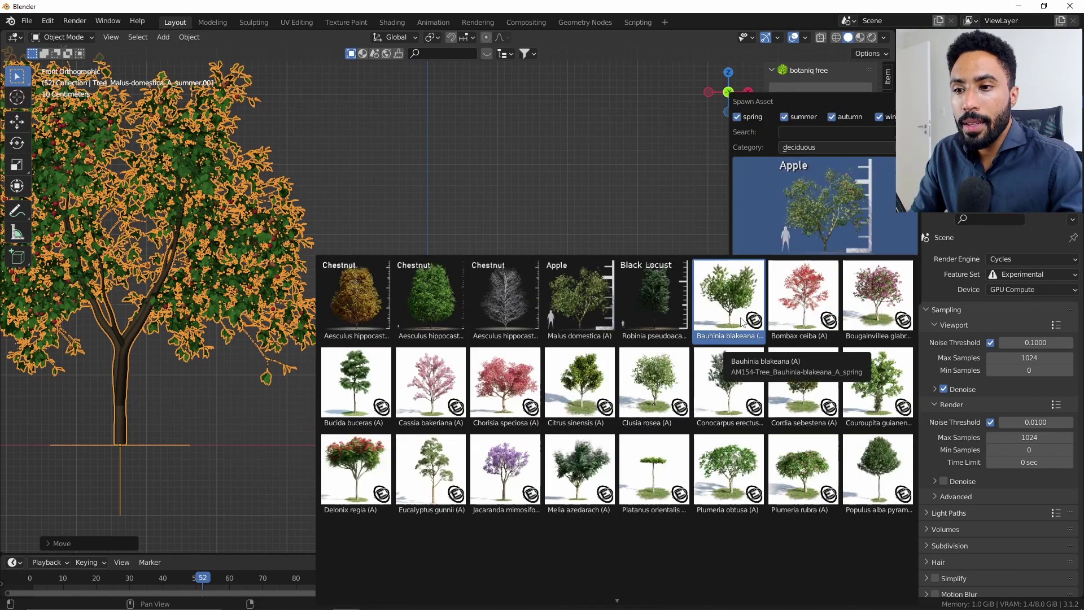
click(741, 322)
click(847, 295)
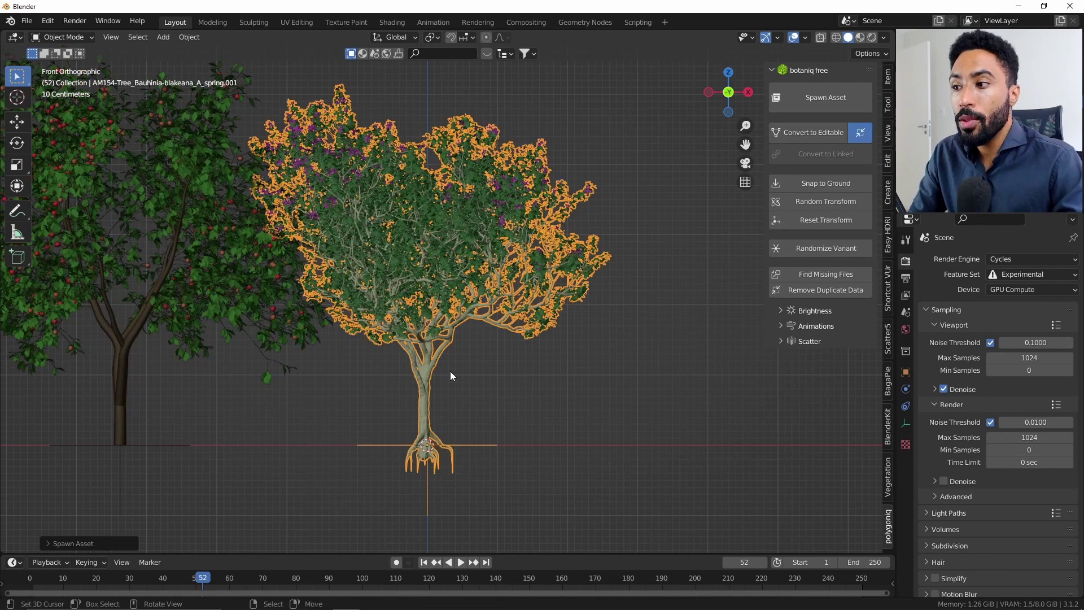
key(g)
click(520, 338)
key(alt+a)
shift+middle_drag(519, 338, 592, 321)
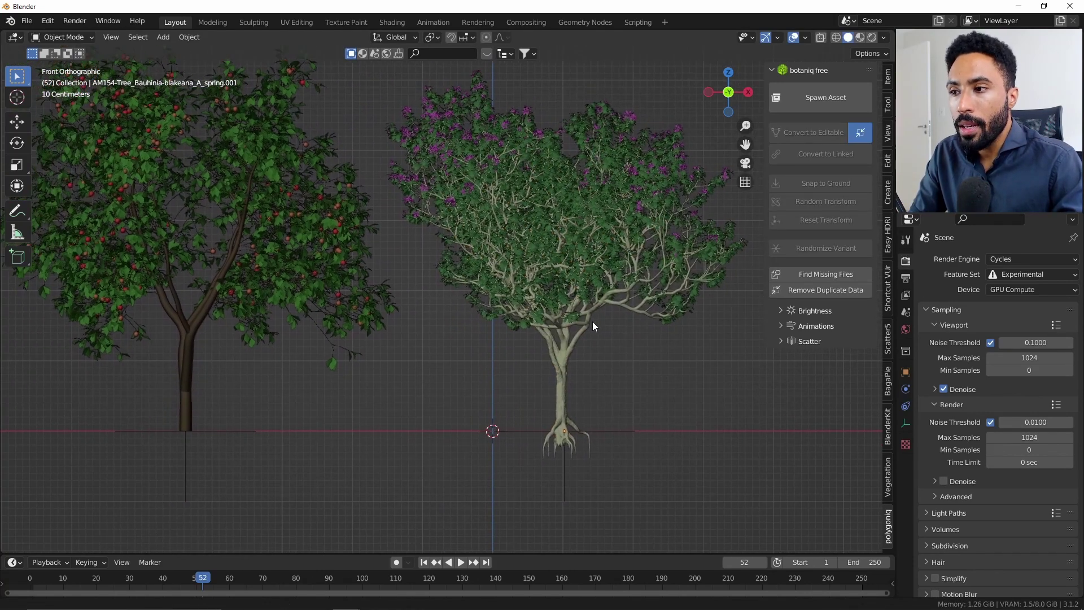
Step: Switch the viewport to wireframe shading and zoom around the trees' trunks
key(z)
click(517, 324)
shift+middle_drag(513, 325, 407, 360)
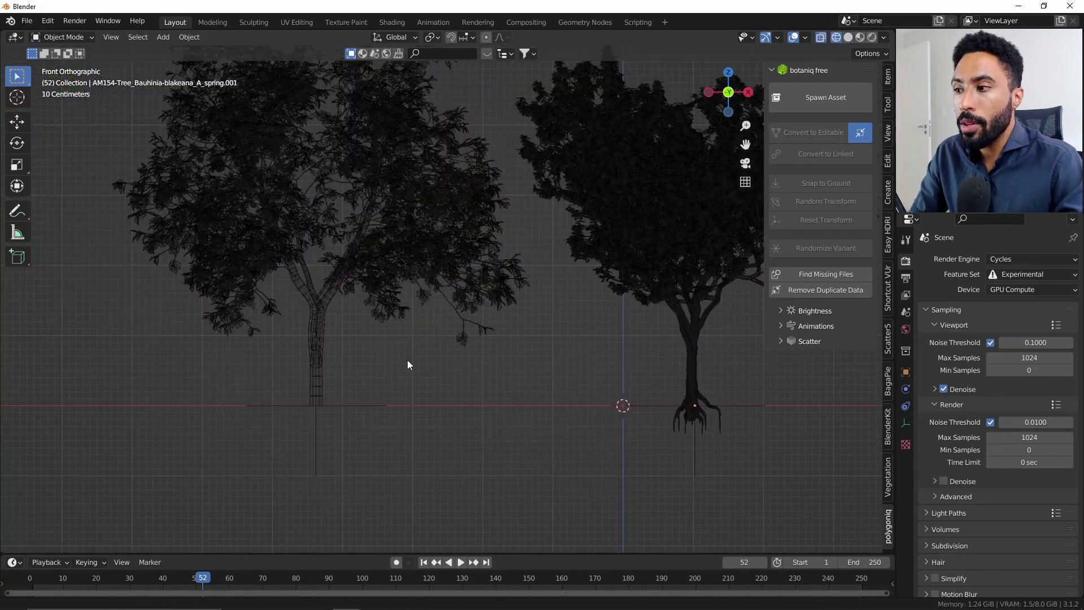
scroll(499, 341, up, 8)
scroll(555, 387, down, 6)
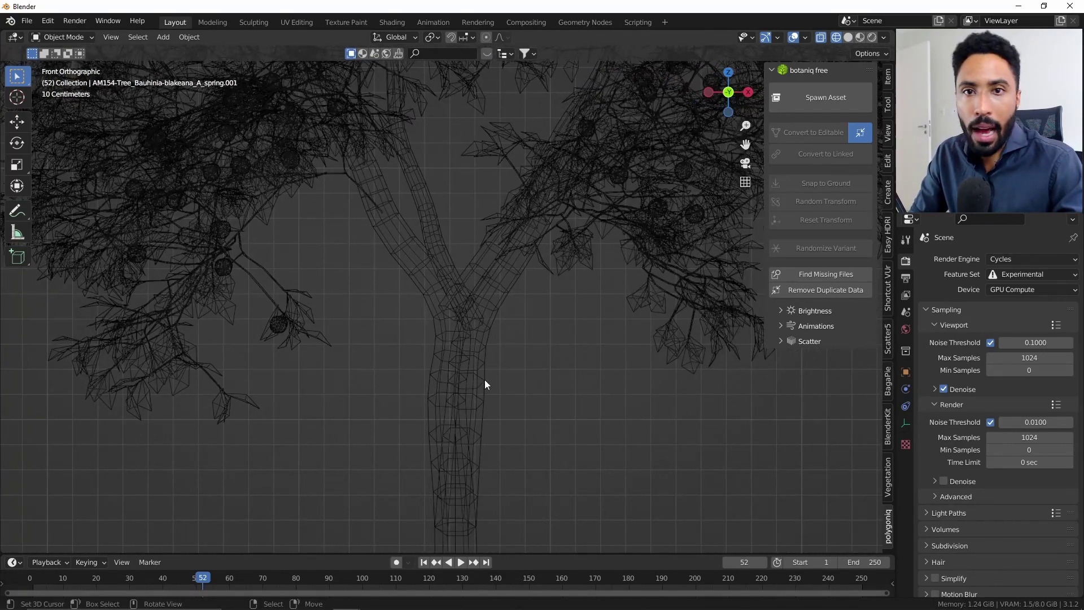
key(shift+z)
scroll(530, 425, up, 4)
scroll(640, 361, down, 2)
scroll(478, 314, up, 5)
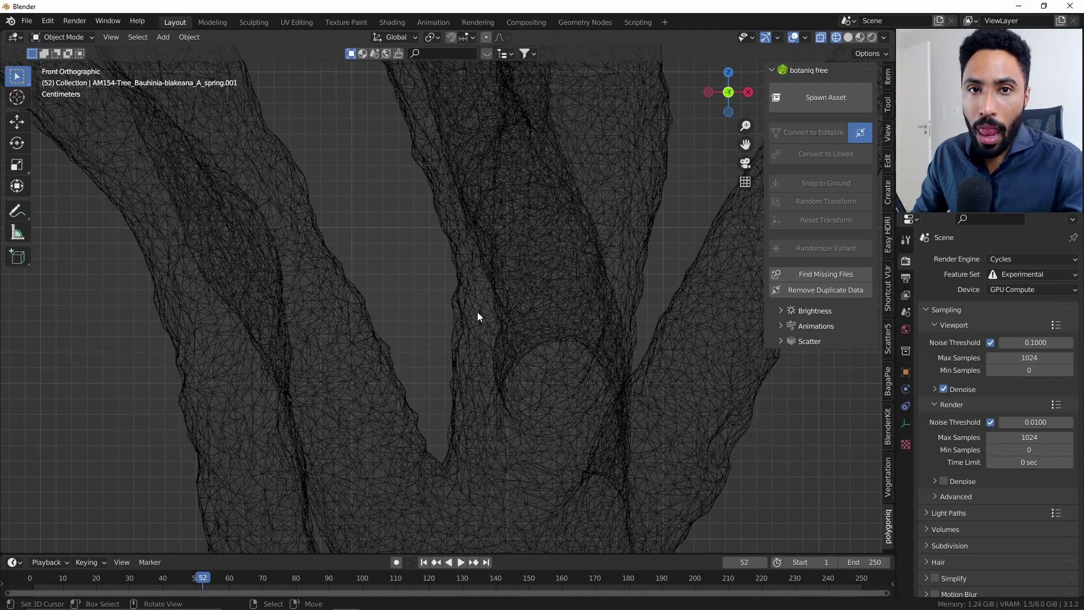
scroll(477, 312, up, 4)
scroll(466, 290, down, 10)
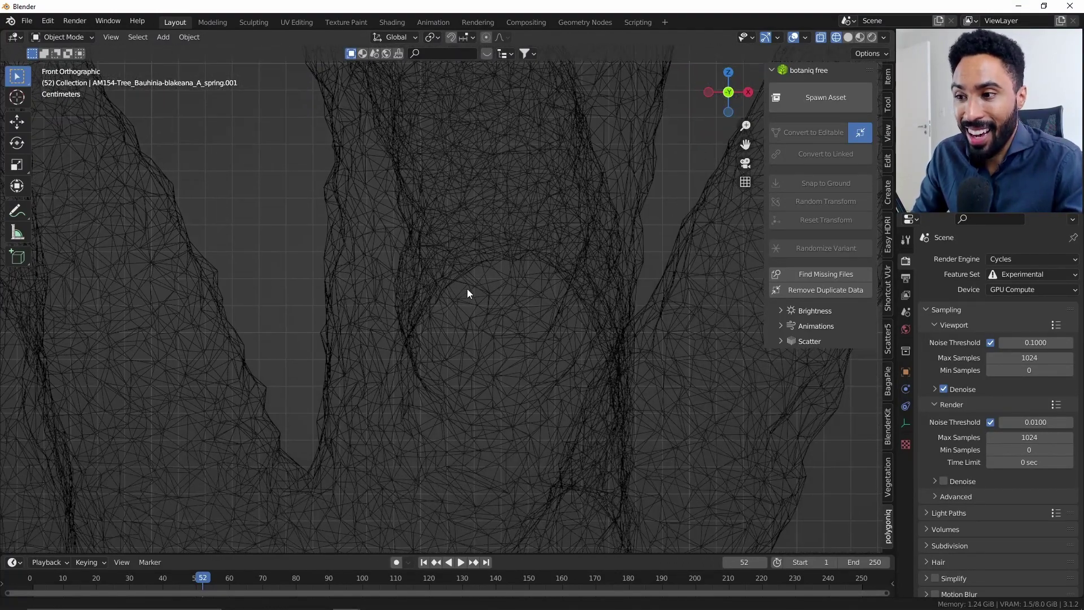
Step: Switch to solid shading and select the flowering Bauhinia tree
key(shift+z)
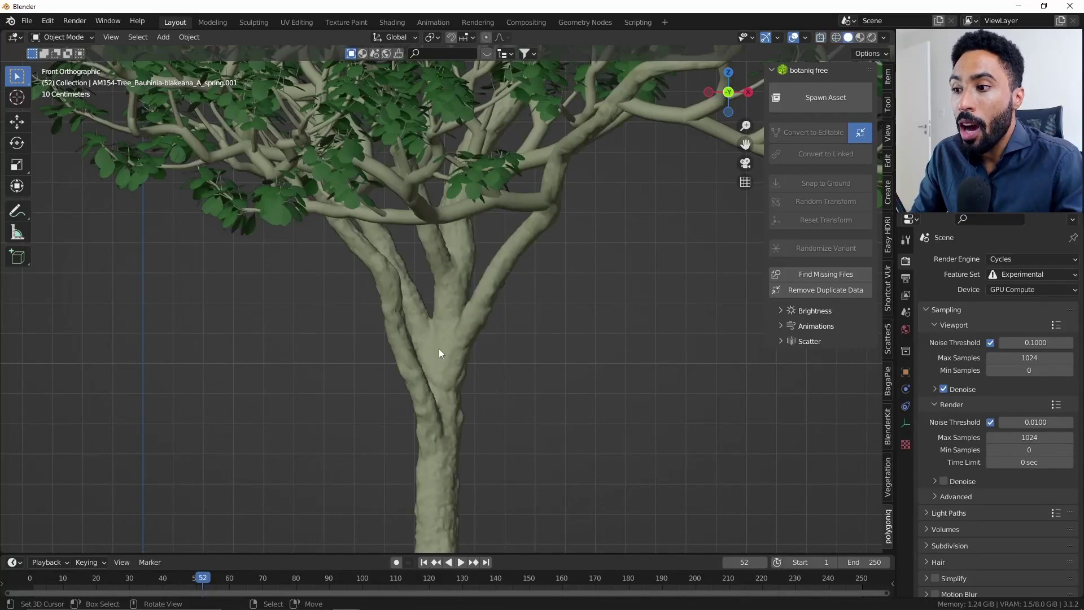
click(406, 363)
scroll(410, 361, down, 5)
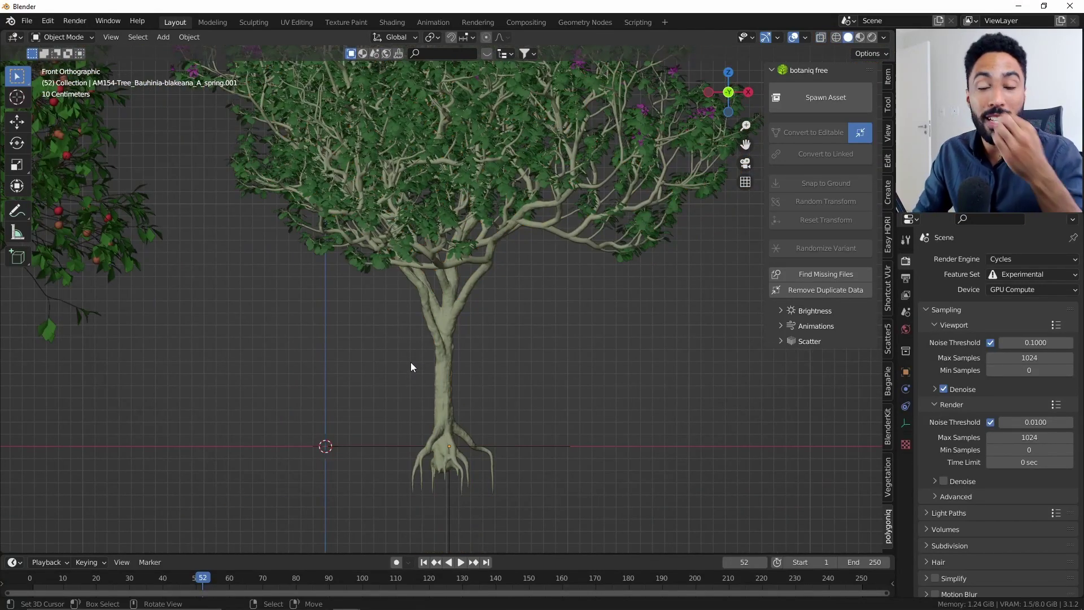
shift+scroll(438, 349, up, 2)
scroll(438, 350, down, 3)
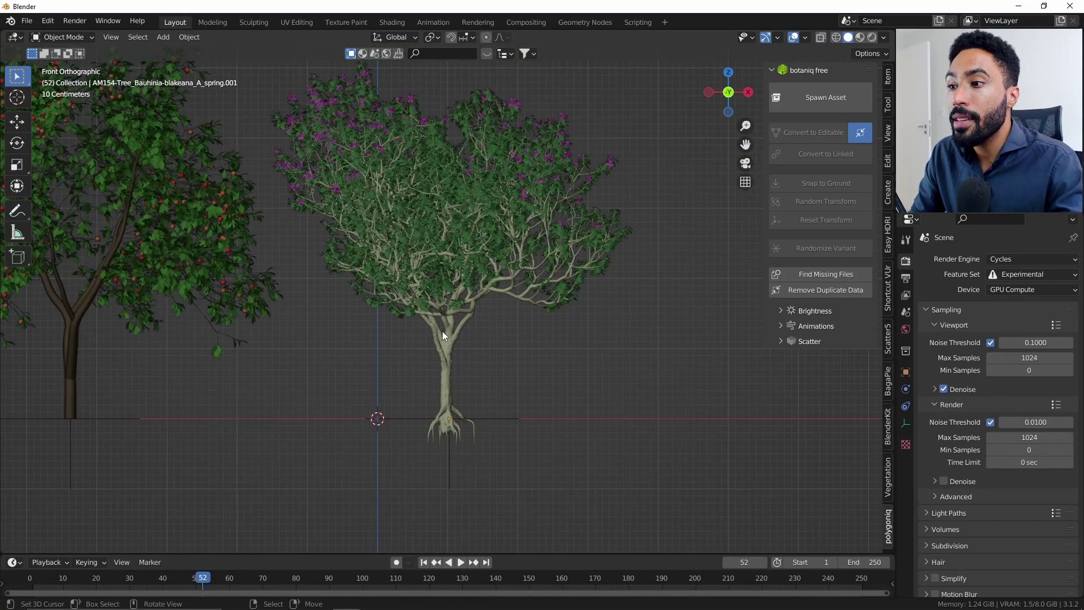
key(z)
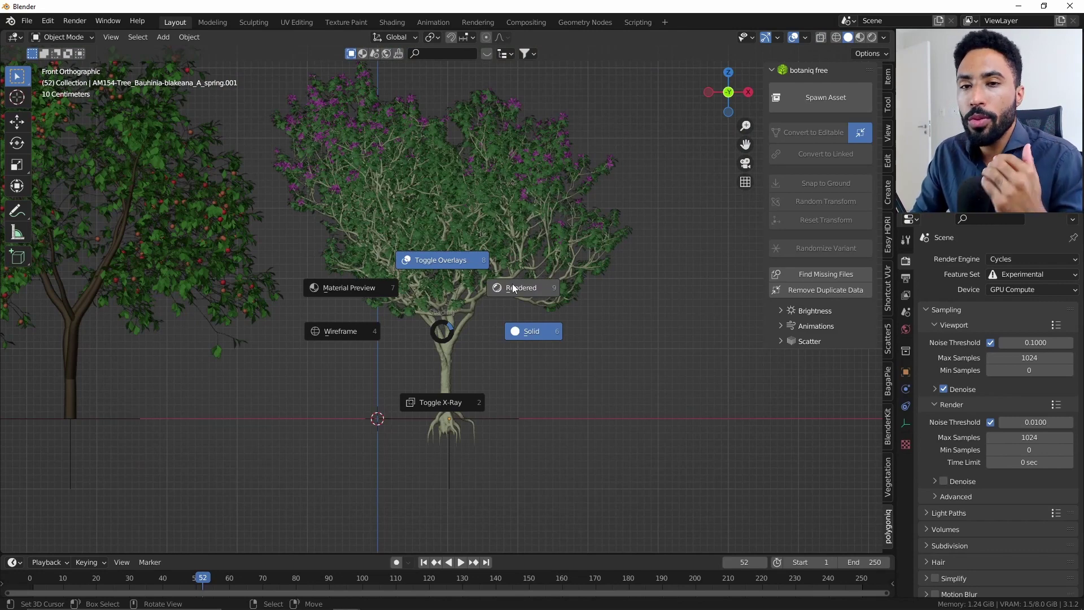
Step: Switch to rendered shading and inspect the Bauhinia canopy and trunk
click(514, 288)
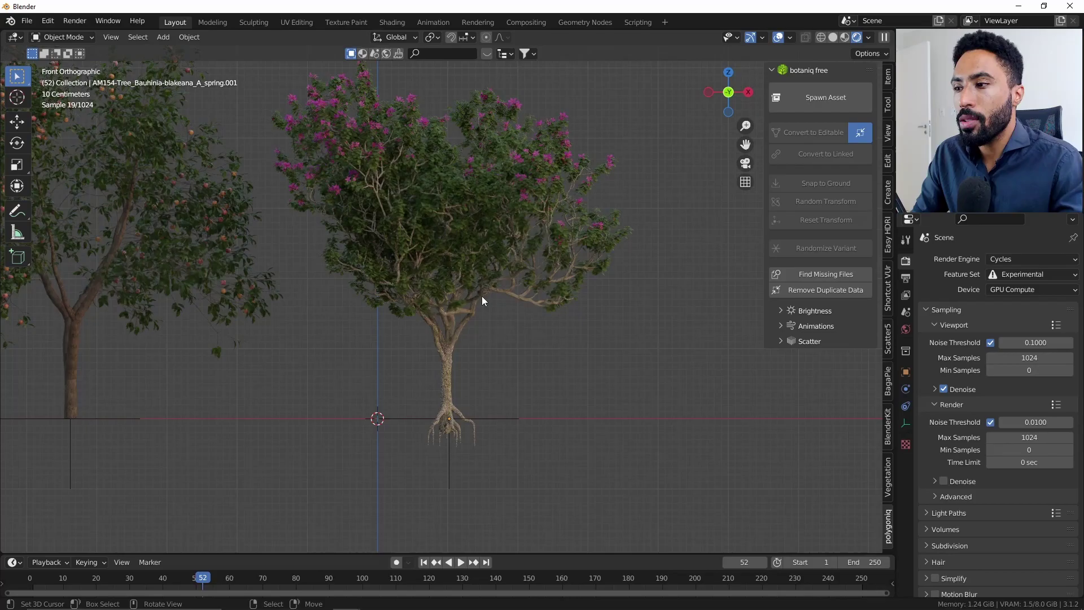
shift+middle_drag(482, 295, 592, 285)
scroll(246, 288, up, 4)
shift+middle_drag(245, 288, 491, 284)
scroll(491, 434, up, 6)
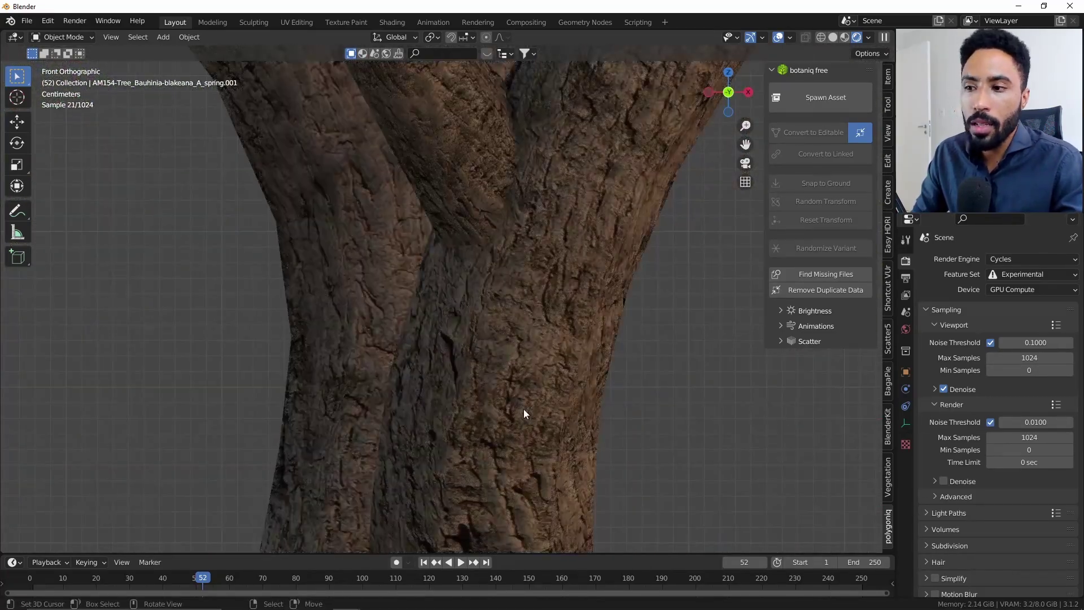
scroll(549, 339, down, 6)
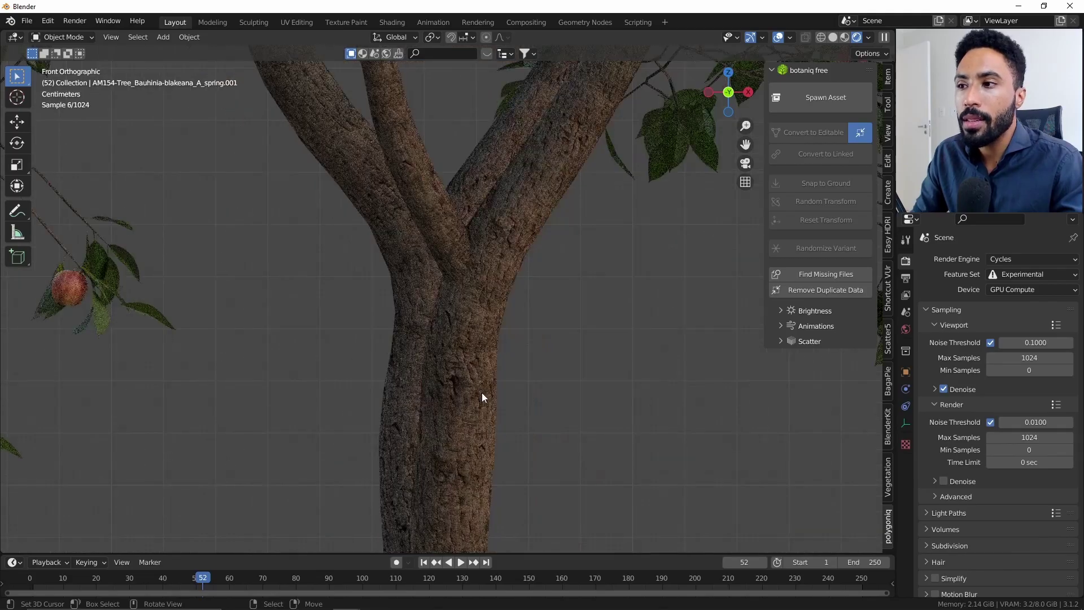
scroll(605, 347, down, 3)
shift+middle_drag(605, 346, 431, 341)
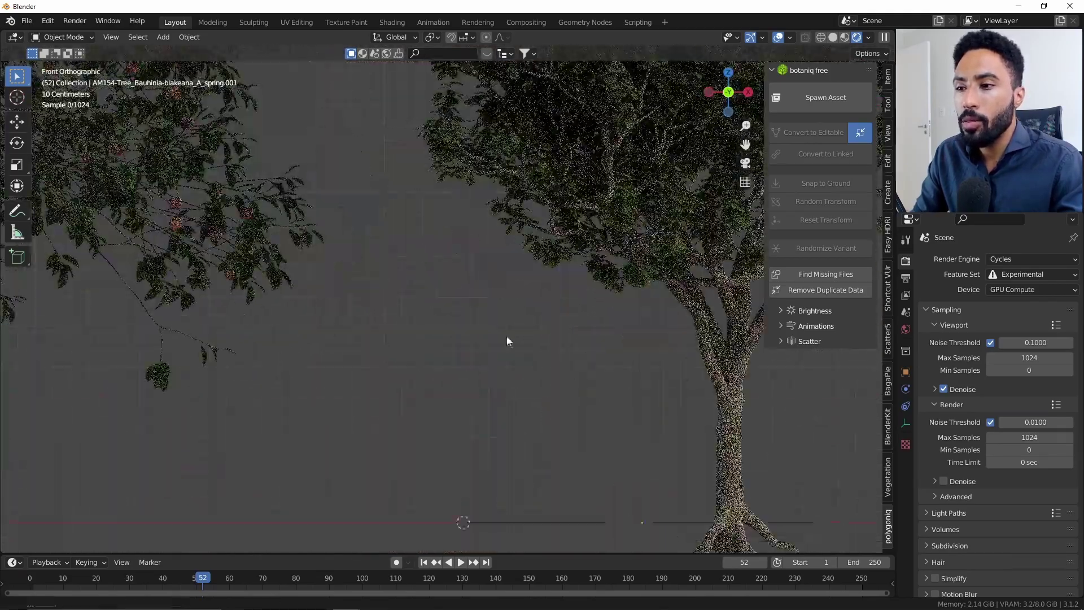
scroll(506, 336, up, 5)
Step: Zoom in on the bark down to the lower fork, then orbit out to both trees
shift+middle_drag(617, 347, 412, 308)
scroll(417, 367, up, 3)
shift+middle_drag(424, 432, 460, 416)
scroll(504, 301, down, 2)
shift+middle_drag(504, 301, 470, 434)
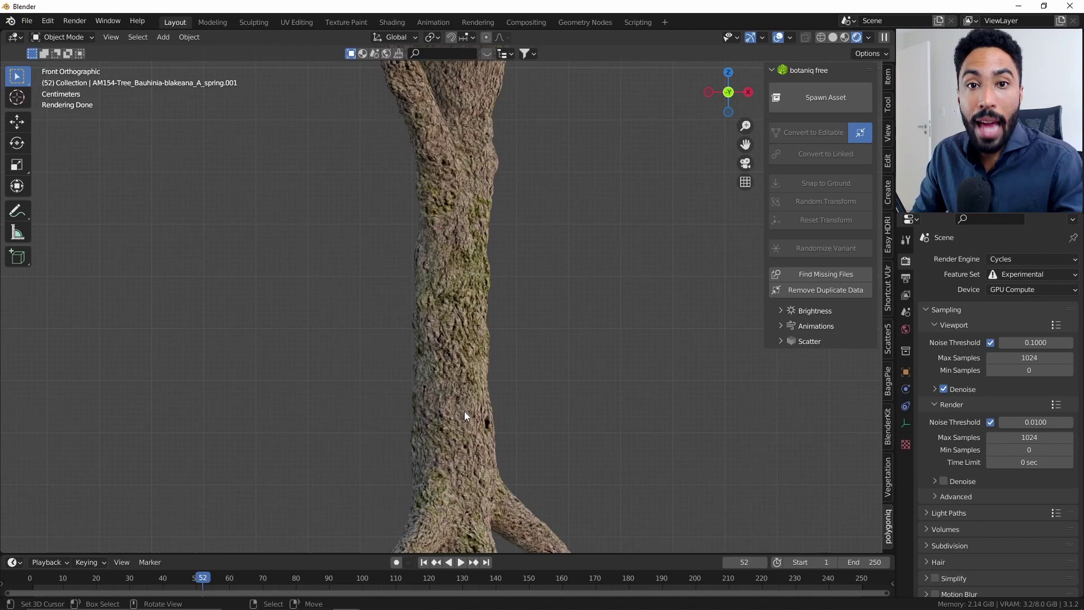
scroll(465, 411, down, 5)
scroll(472, 368, up, 3)
scroll(444, 487, up, 2)
scroll(517, 309, up, 2)
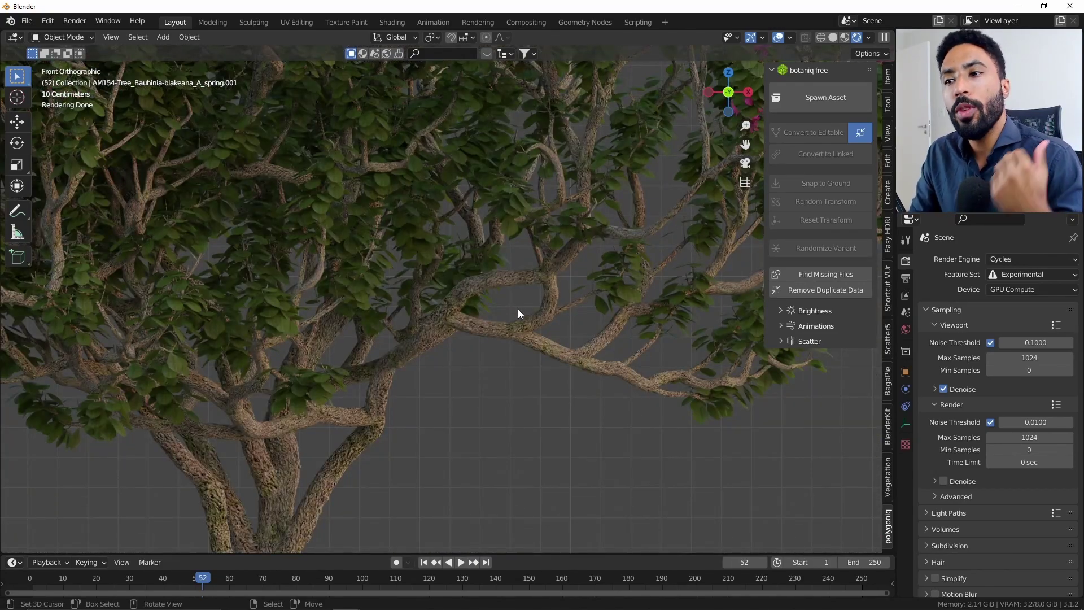
scroll(517, 309, down, 2)
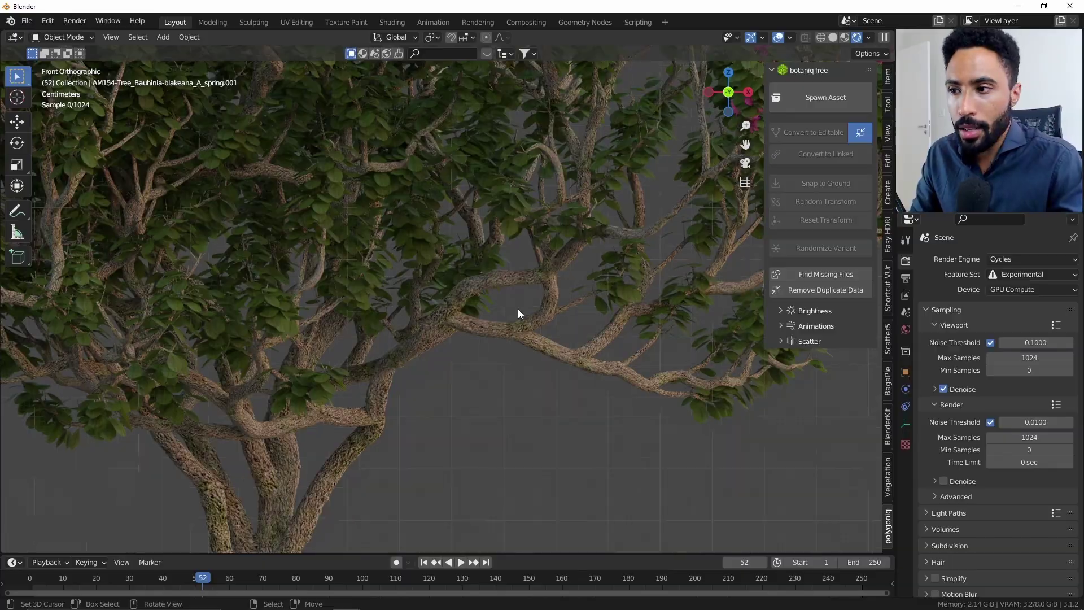
middle_drag(518, 309, 539, 347)
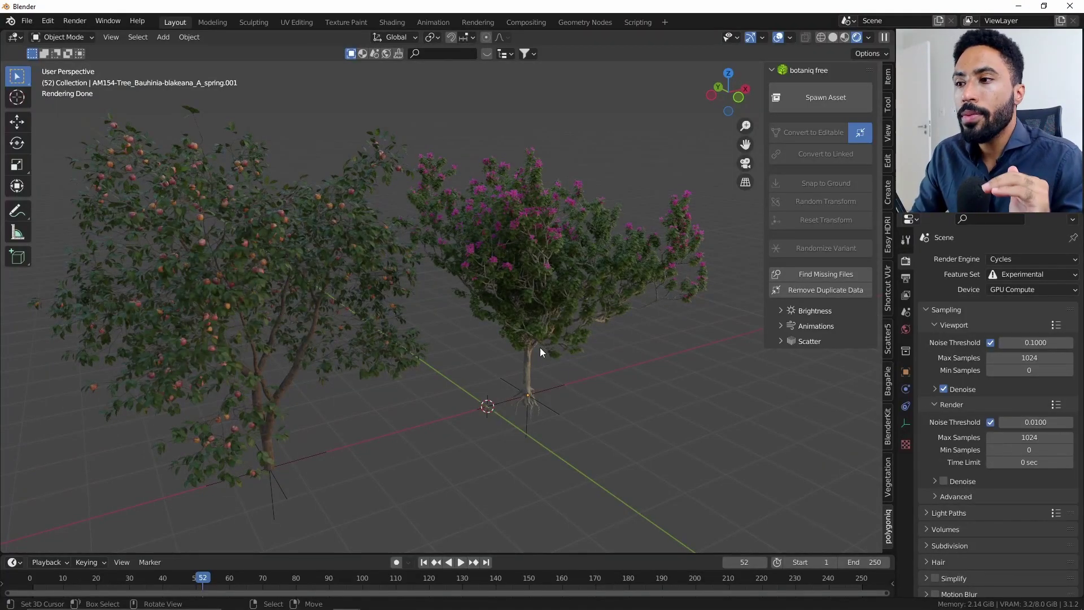
Step: Return to solid shading and convert the apple tree into an editable Botaniq object
key(z)
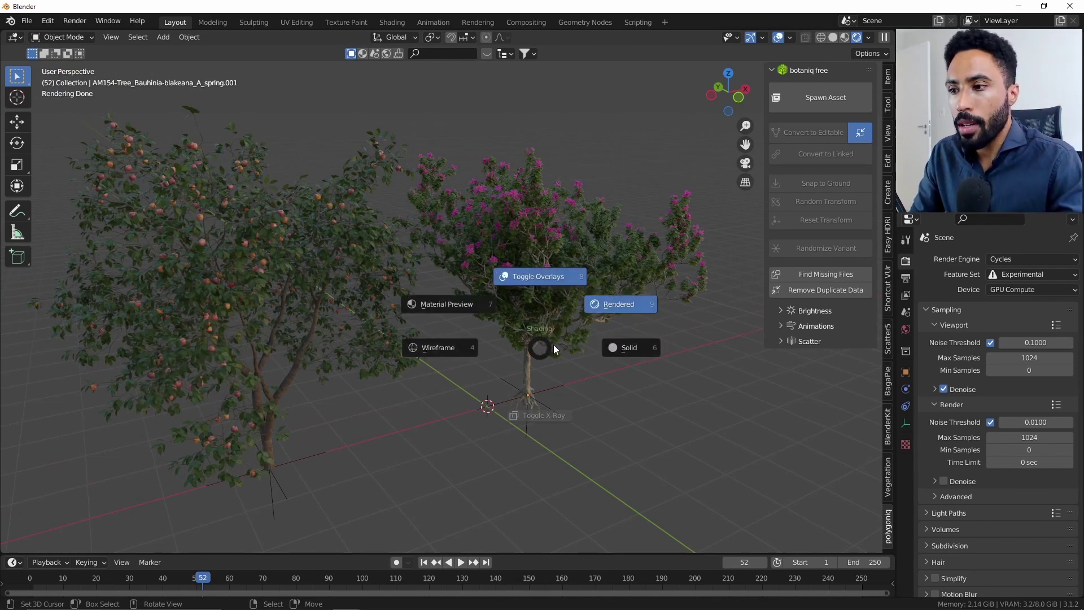
click(558, 346)
click(421, 377)
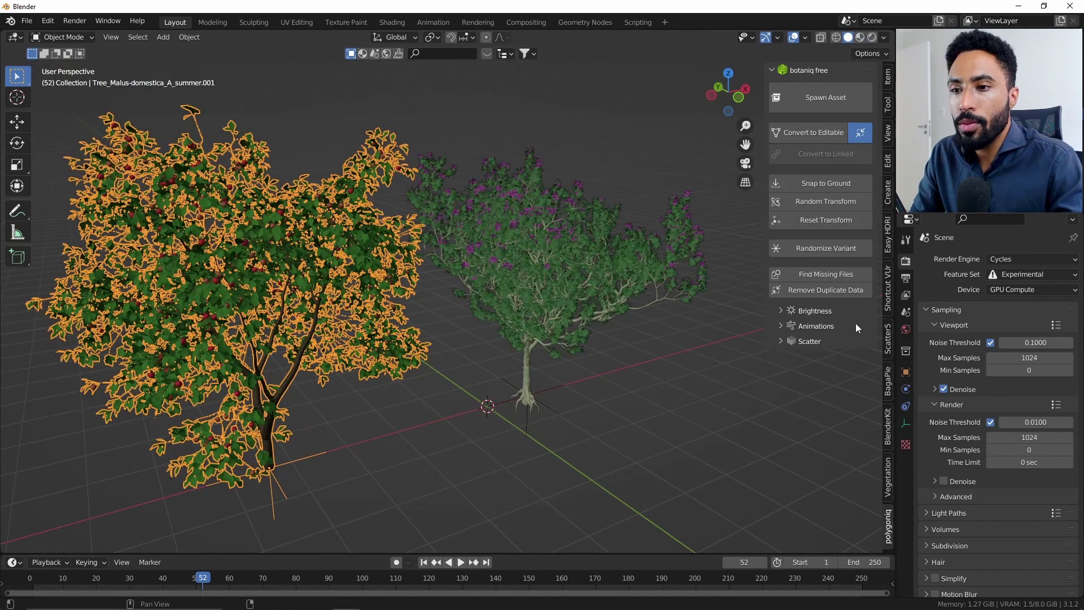
click(816, 325)
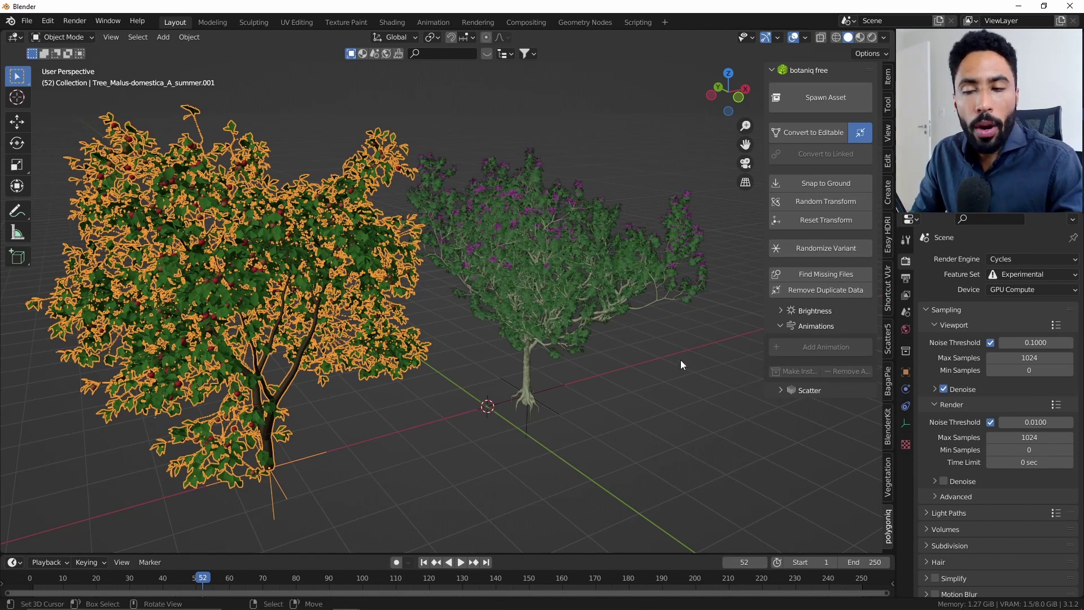
click(822, 137)
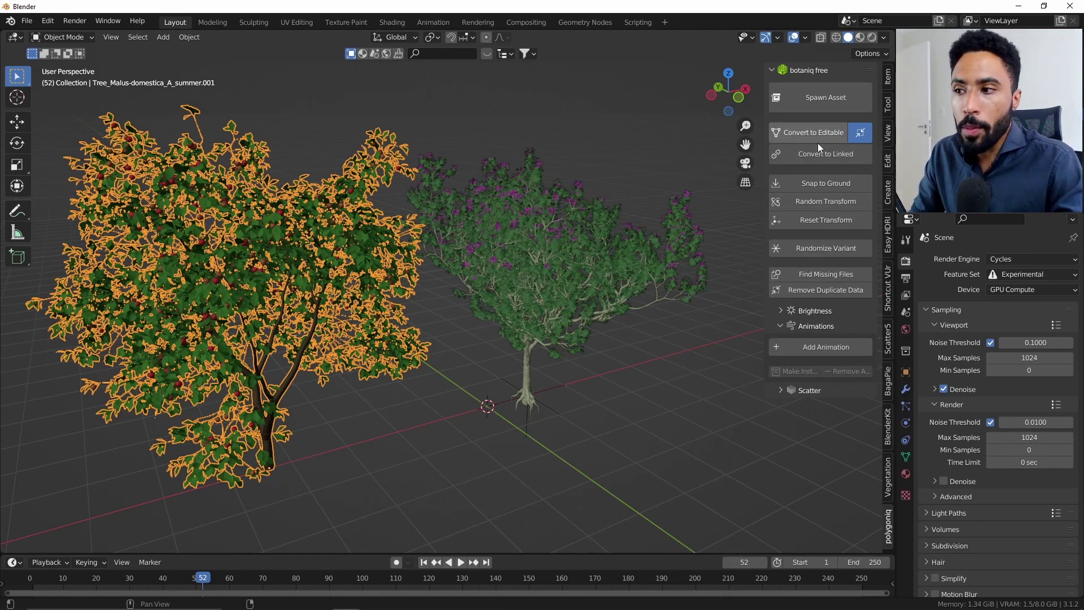
Step: Add a breeze wind animation at strength 0.25 to the apple tree
click(351, 271)
click(290, 310)
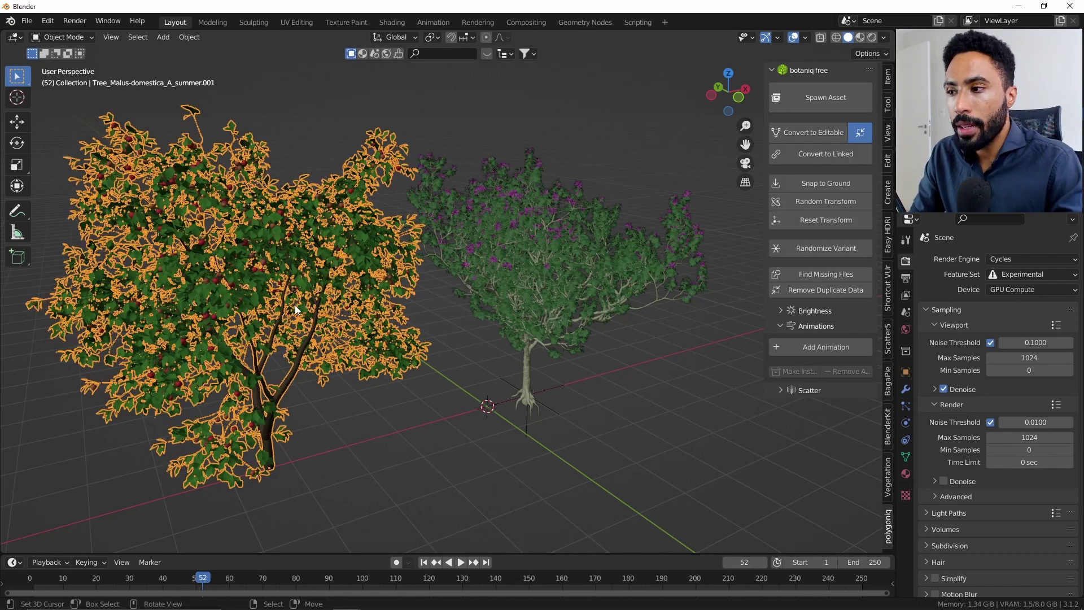
click(820, 347)
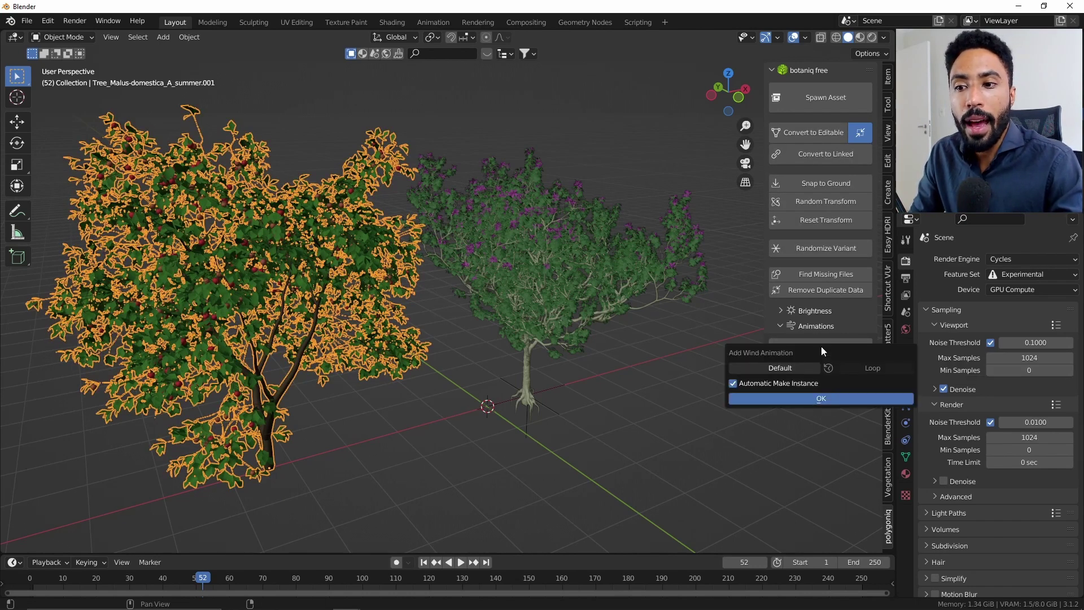
click(848, 370)
click(827, 397)
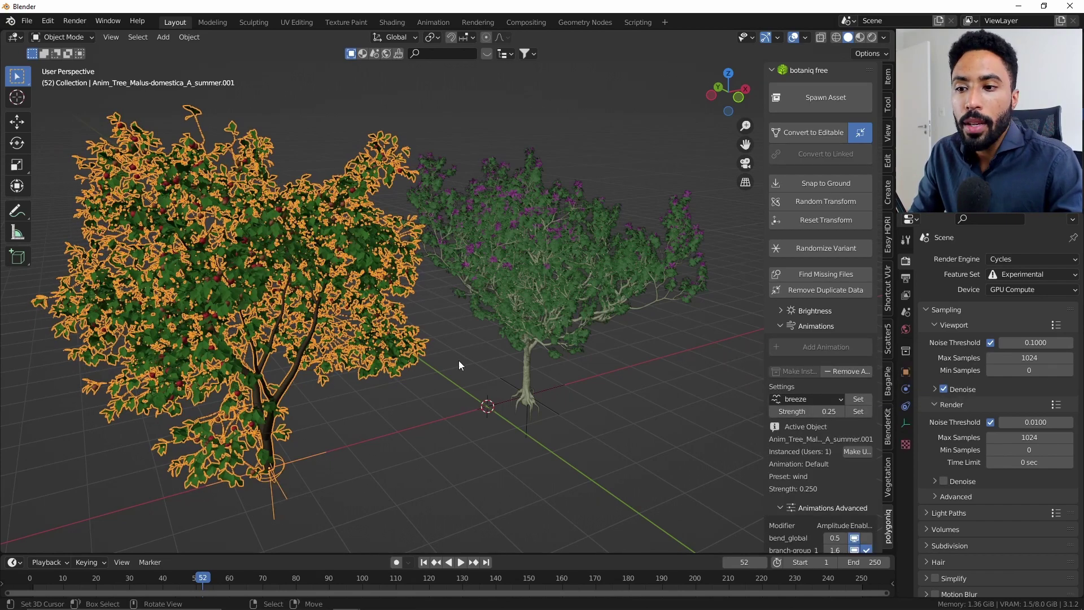
Step: Play the apple tree's wind animation, then stop playback and reselect the tree
key(KP_Decimal)
key(space)
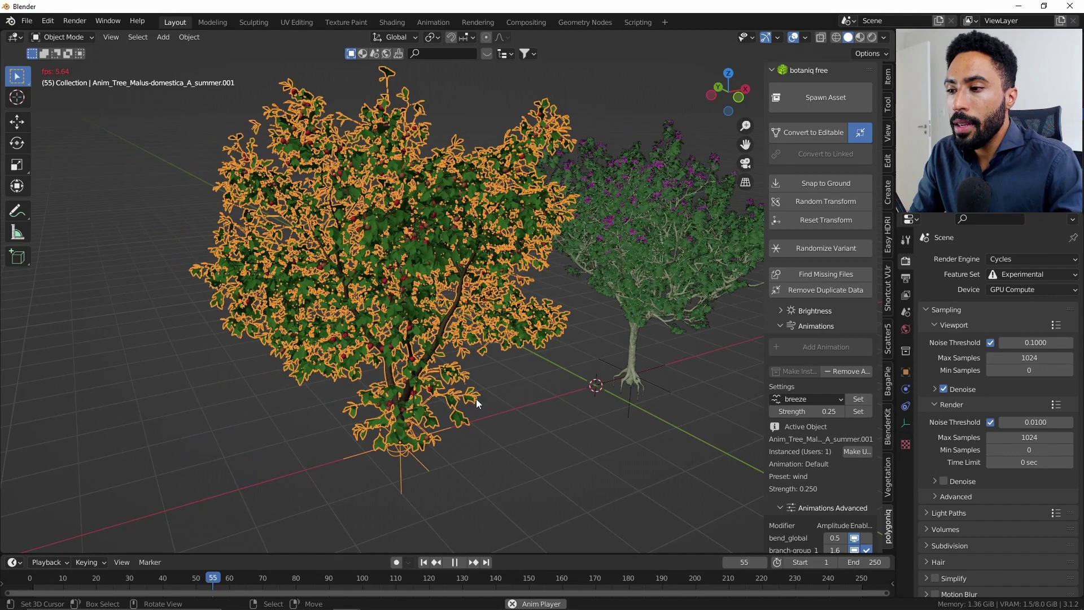
click(476, 400)
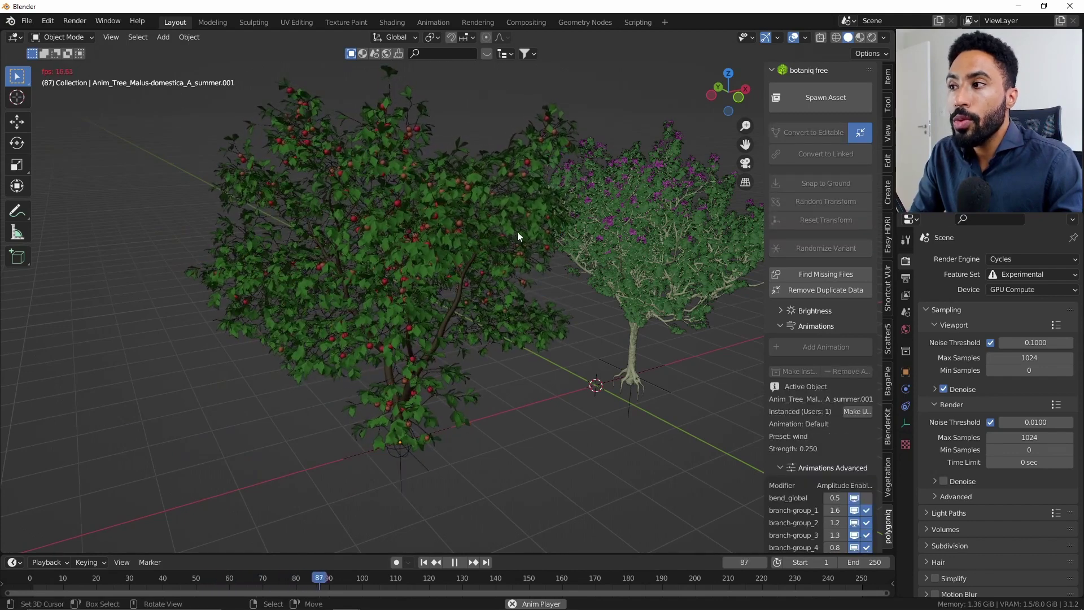
scroll(491, 265, up, 3)
key(Escape)
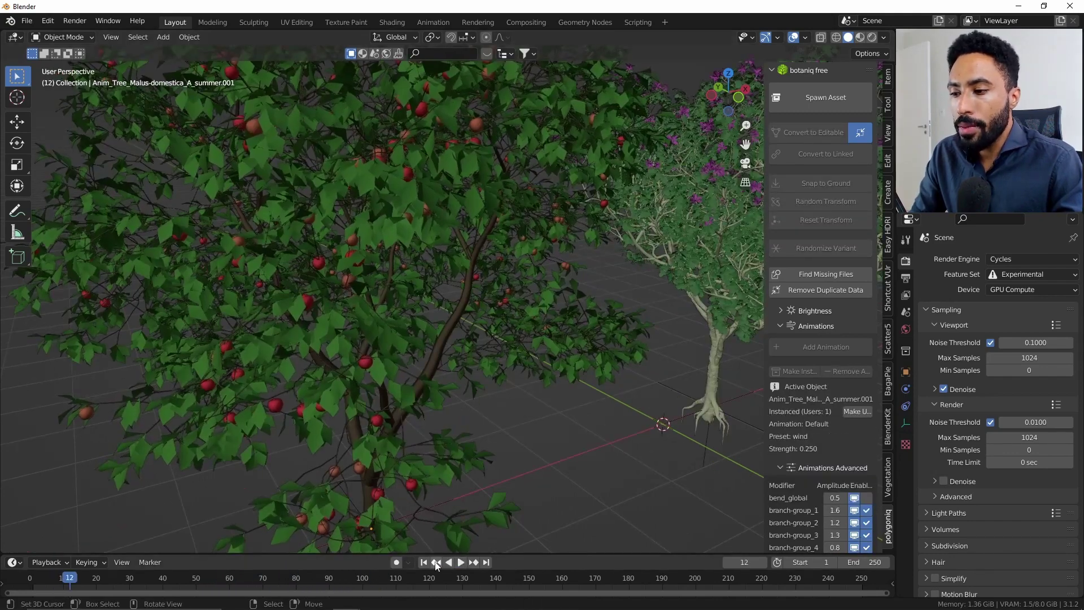
key(Down)
click(416, 377)
Step: Delete the apple tree from the scene
key(x)
click(633, 304)
scroll(633, 304, down, 3)
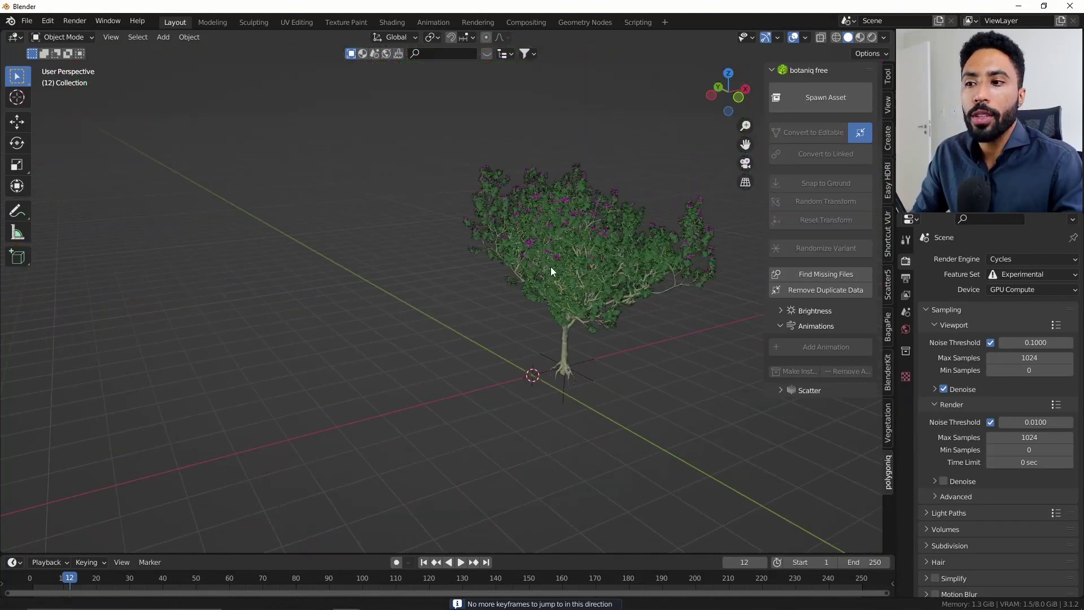
scroll(550, 267, up, 5)
Step: Make the Bauhinia tree editable and give it a 0.25-strength breeze wind animation
click(447, 320)
scroll(446, 321, down, 3)
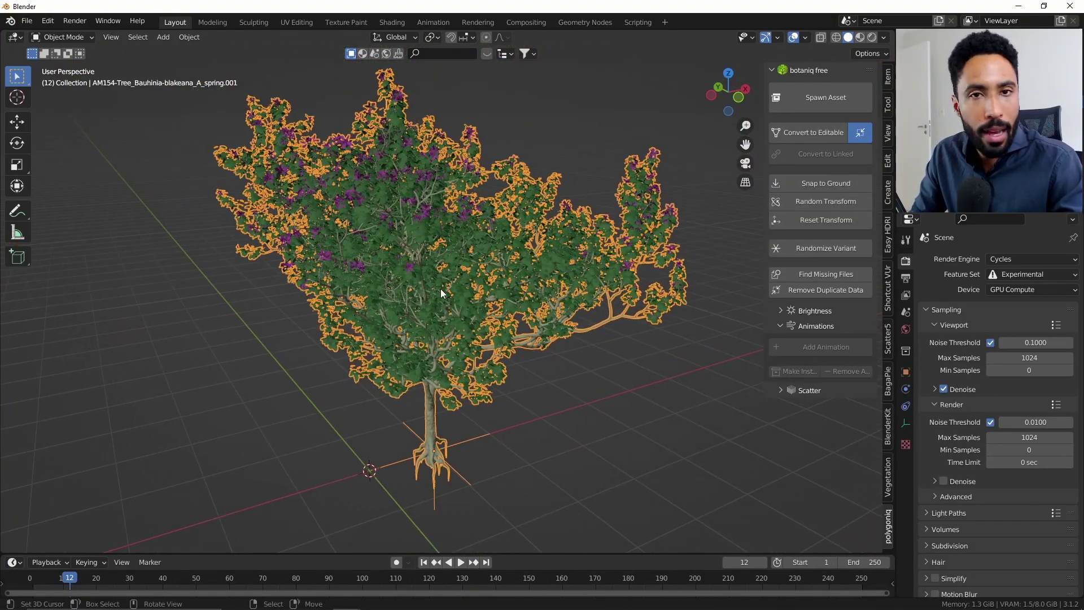
click(801, 136)
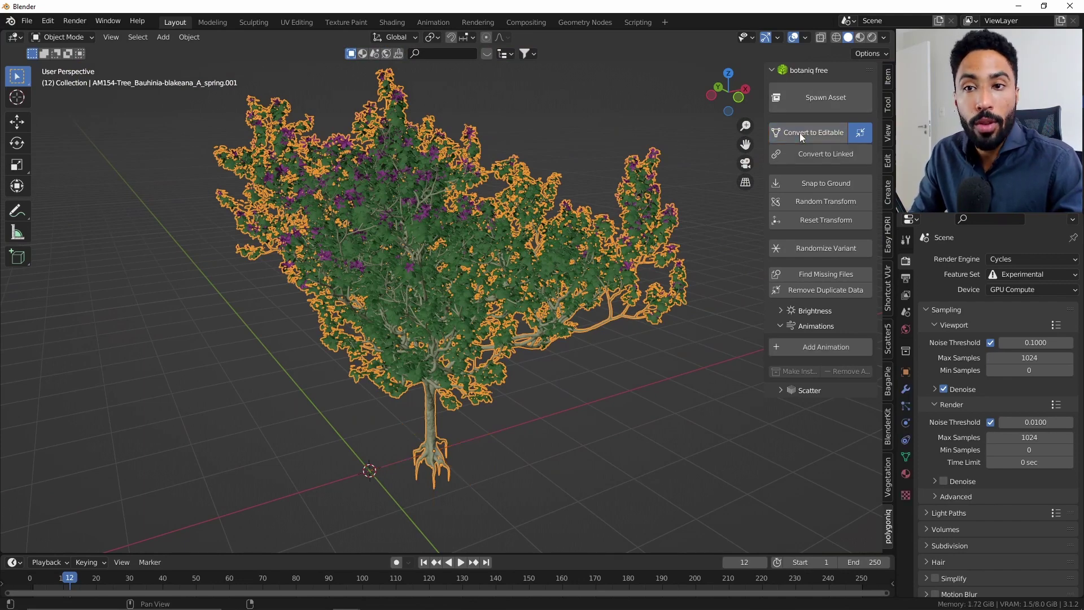
click(790, 346)
click(819, 403)
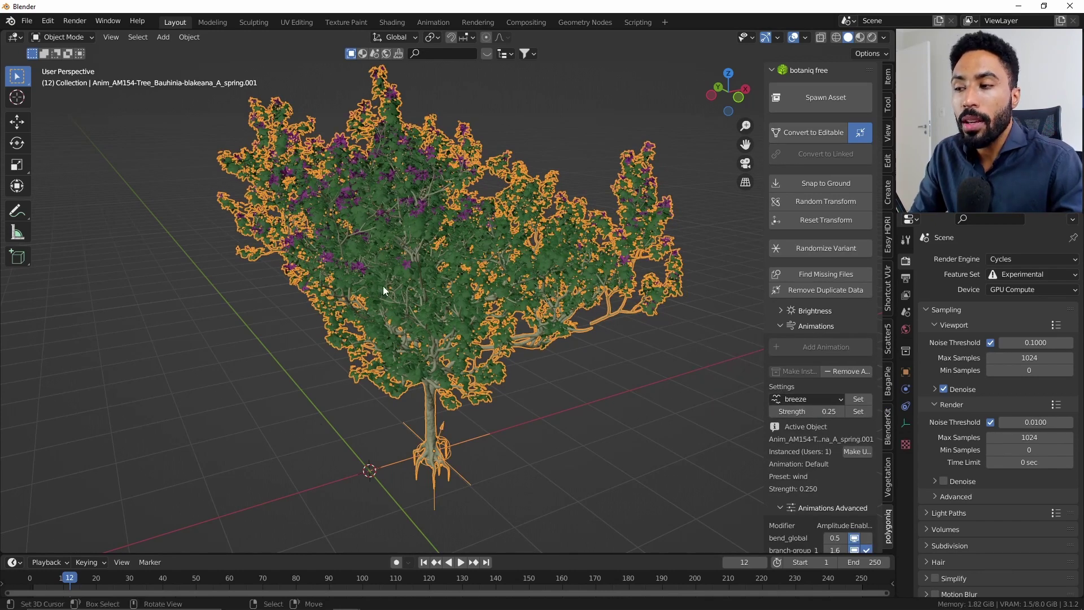
key(alt+a)
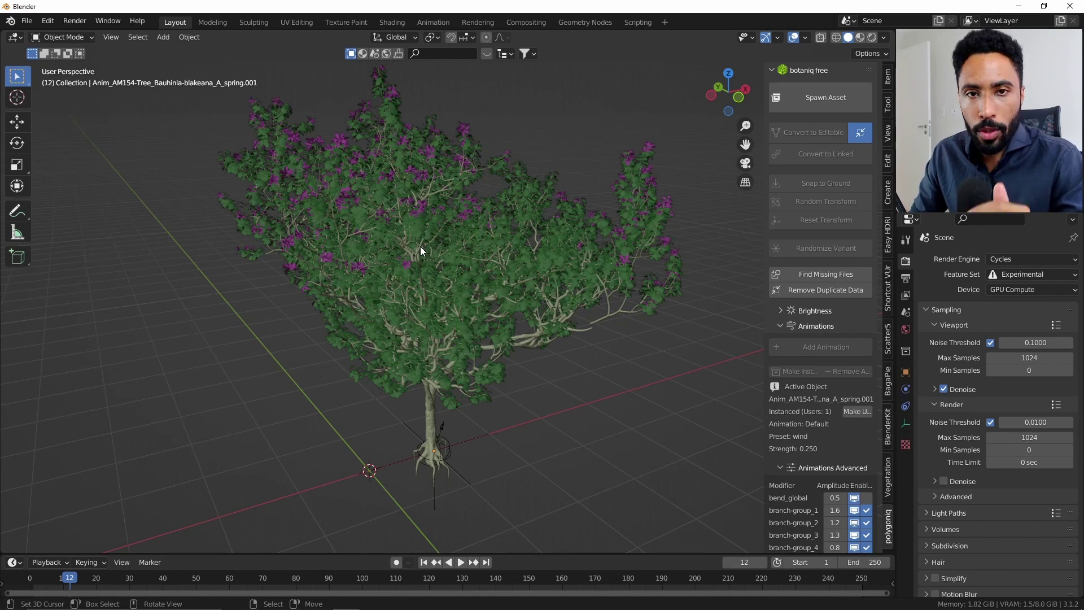
Step: Select the Bauhinia tree and play its wind animation from the timeline
click(420, 246)
click(460, 562)
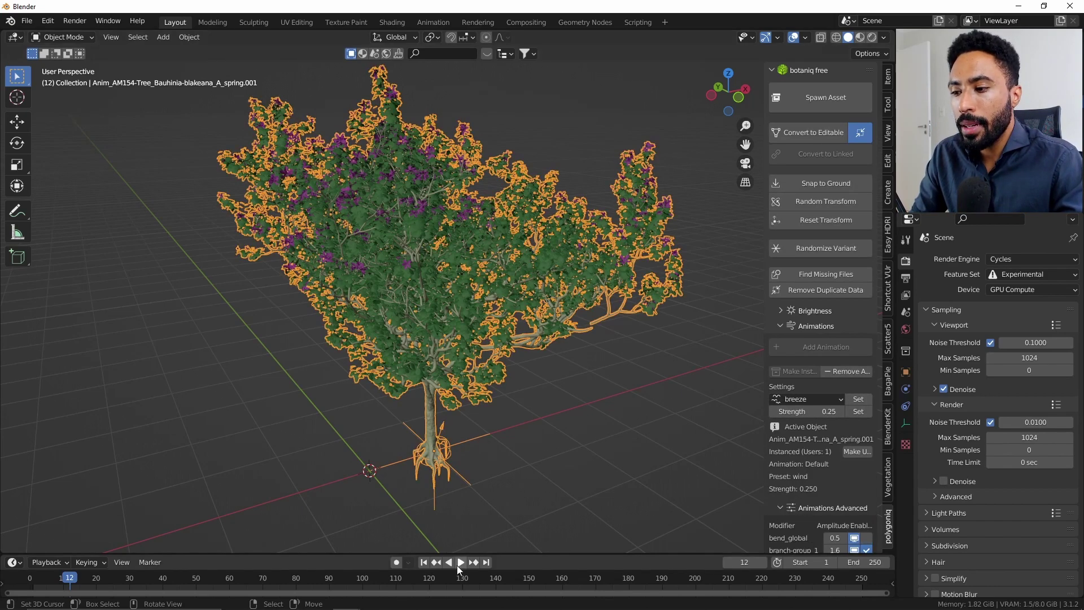